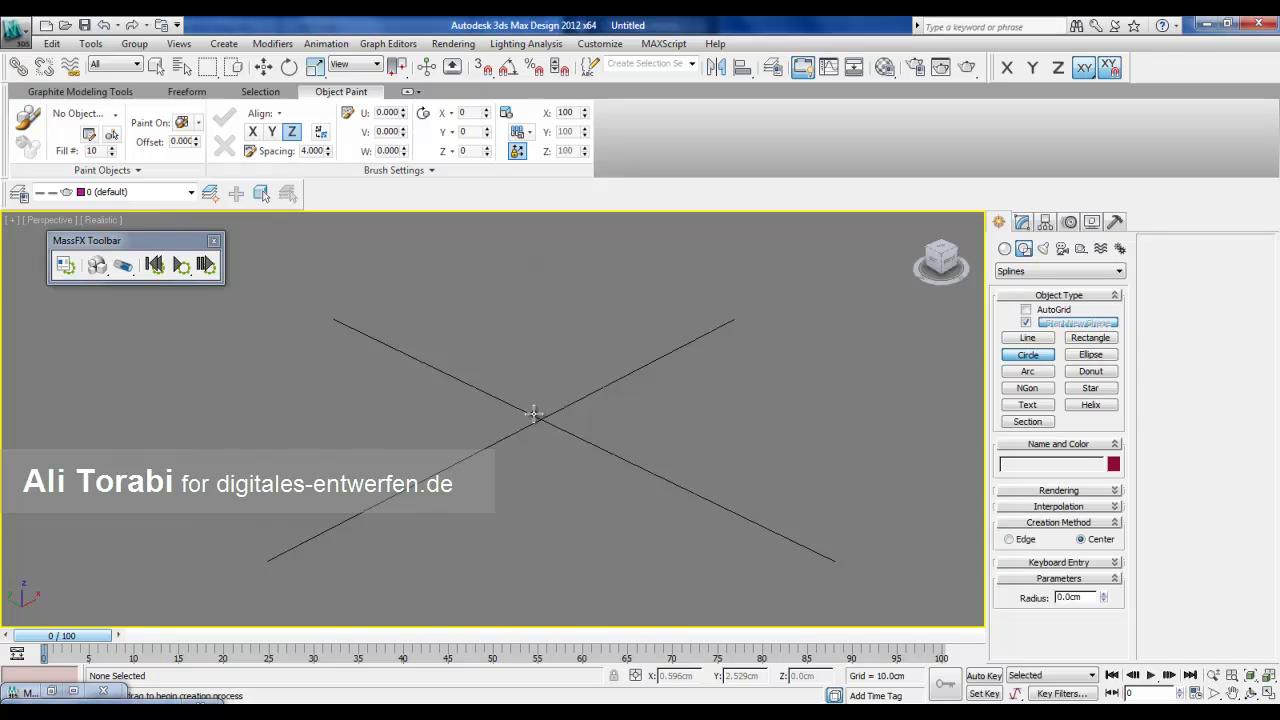
- Draw a circle of about 20.8 cm radius around the grid origin and open the parametric array creation options for it
{"action": "left_click_drag", "start_coordinate": [533, 417], "coordinate": [560, 470]}
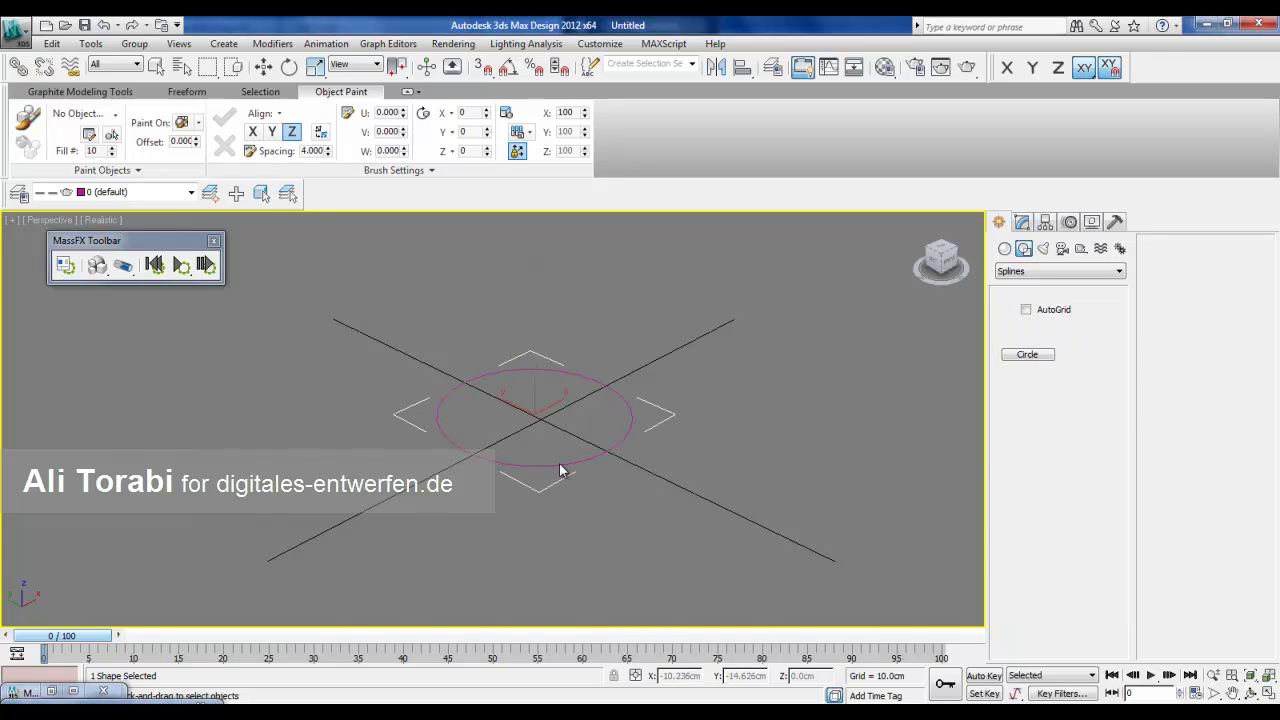
{"action": "right_click", "coordinate": [630, 425]}
{"action": "left_click", "coordinate": [672, 517]}
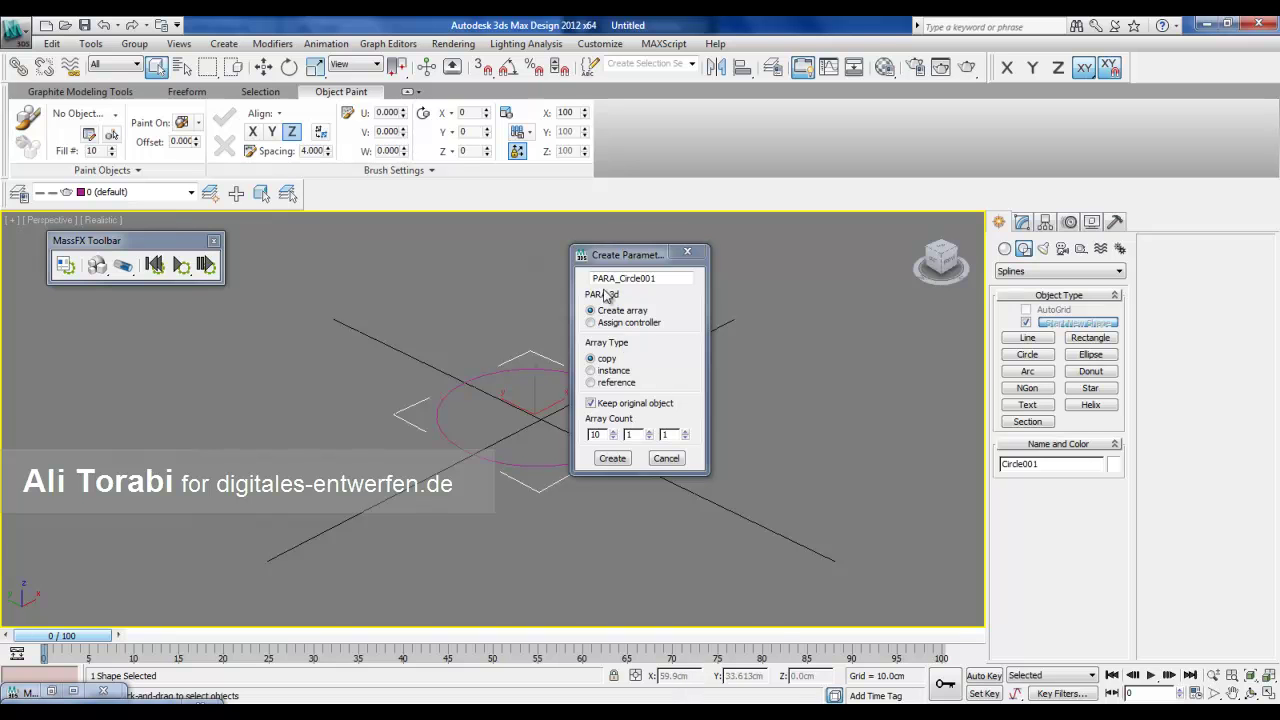
{"action": "left_click_drag", "start_coordinate": [620, 255], "coordinate": [768, 257]}
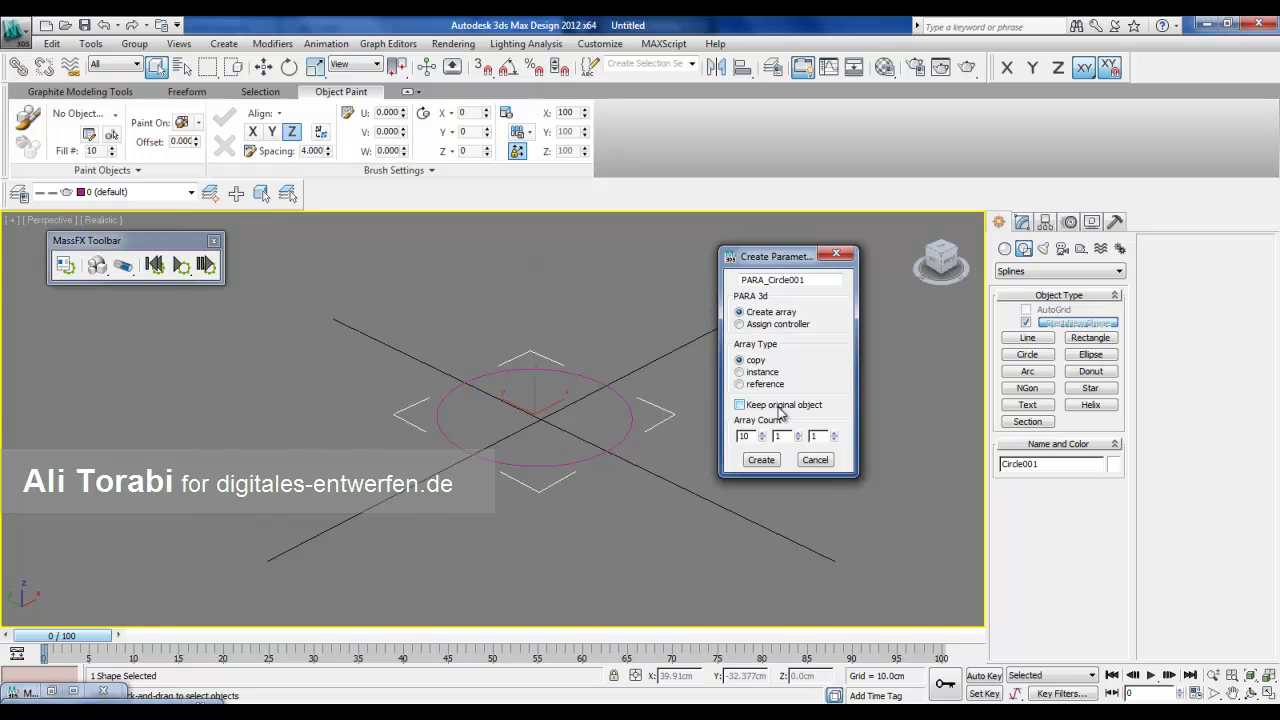
{"action": "left_click_drag", "start_coordinate": [765, 256], "coordinate": [817, 246]}
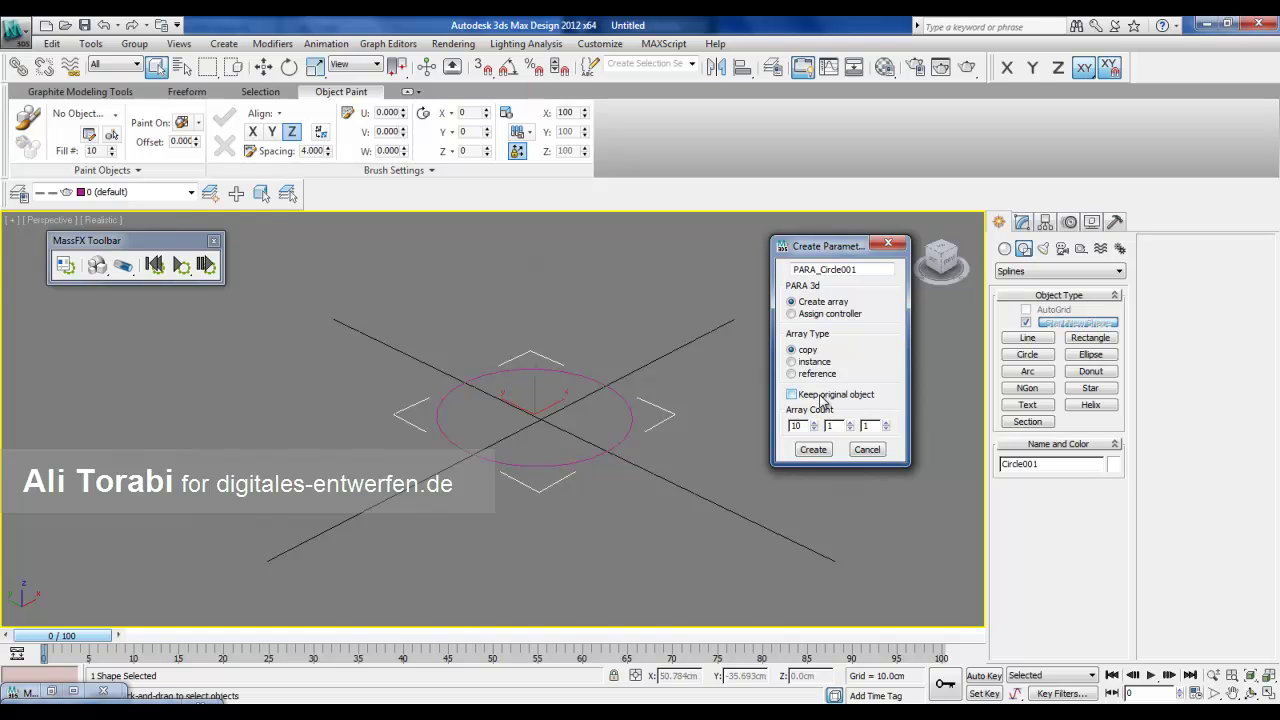
{"action": "left_click", "coordinate": [812, 318]}
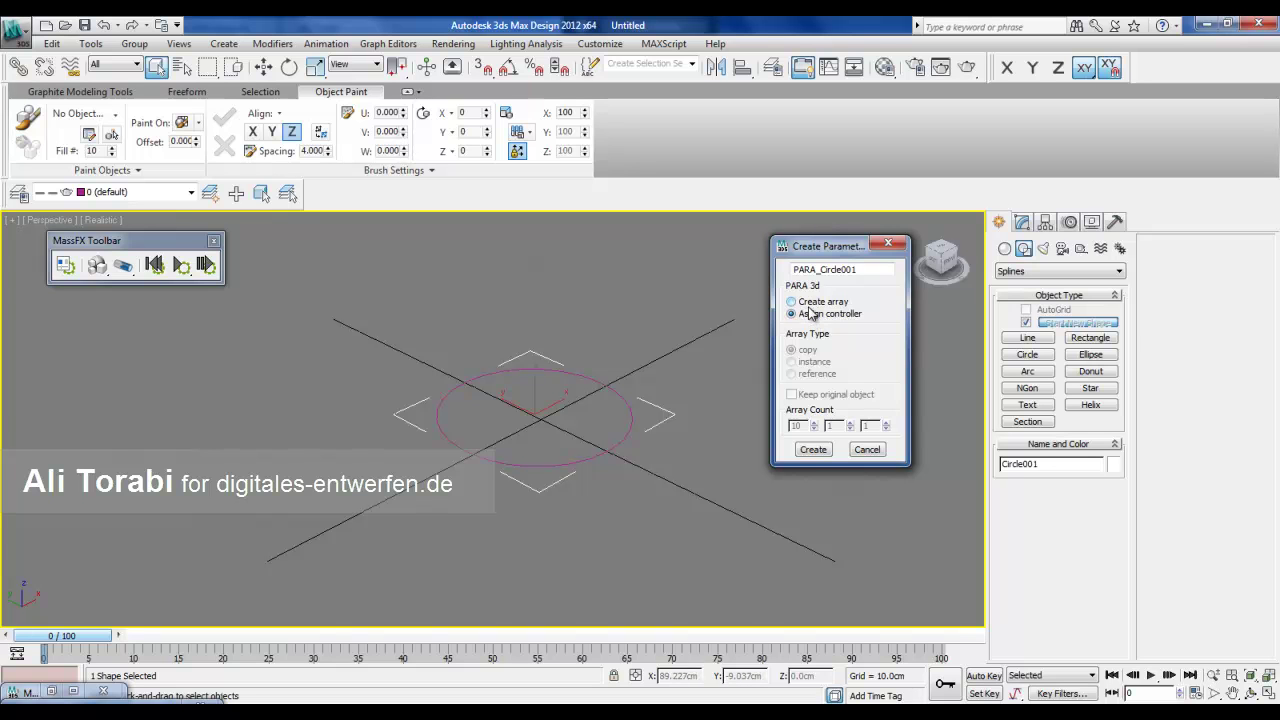
{"action": "left_click", "coordinate": [810, 304]}
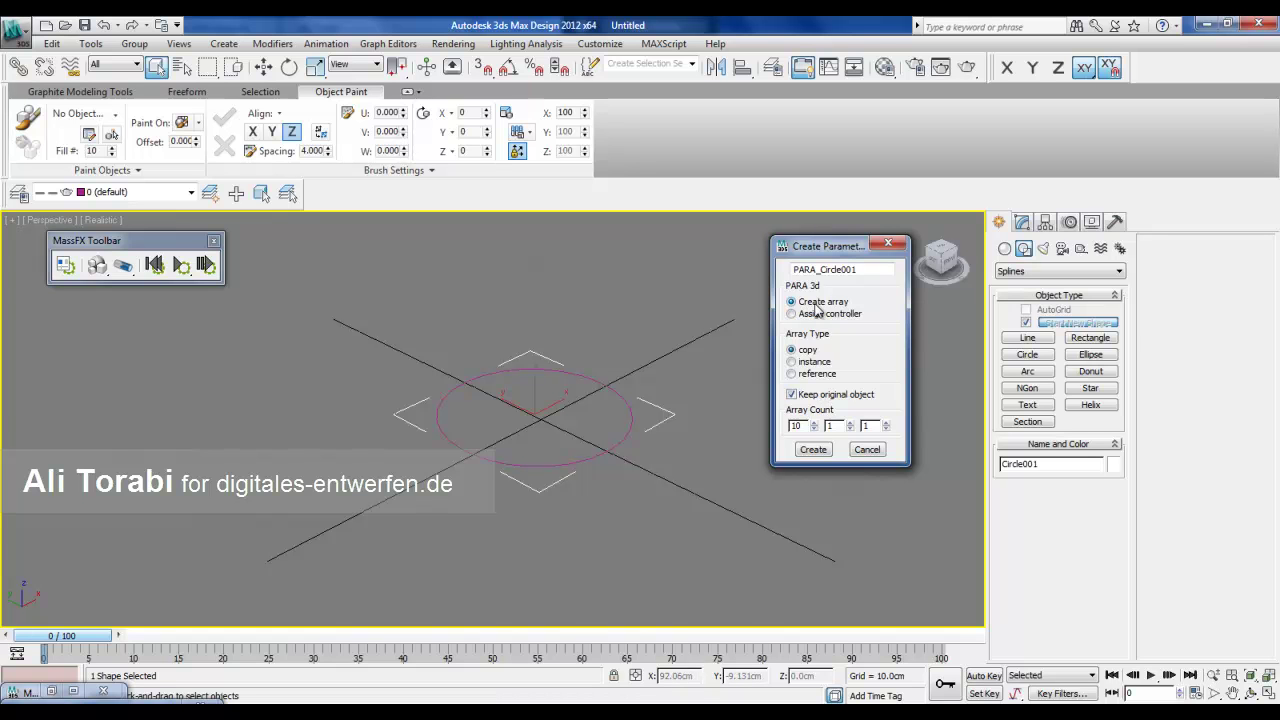
{"action": "left_click", "coordinate": [813, 315]}
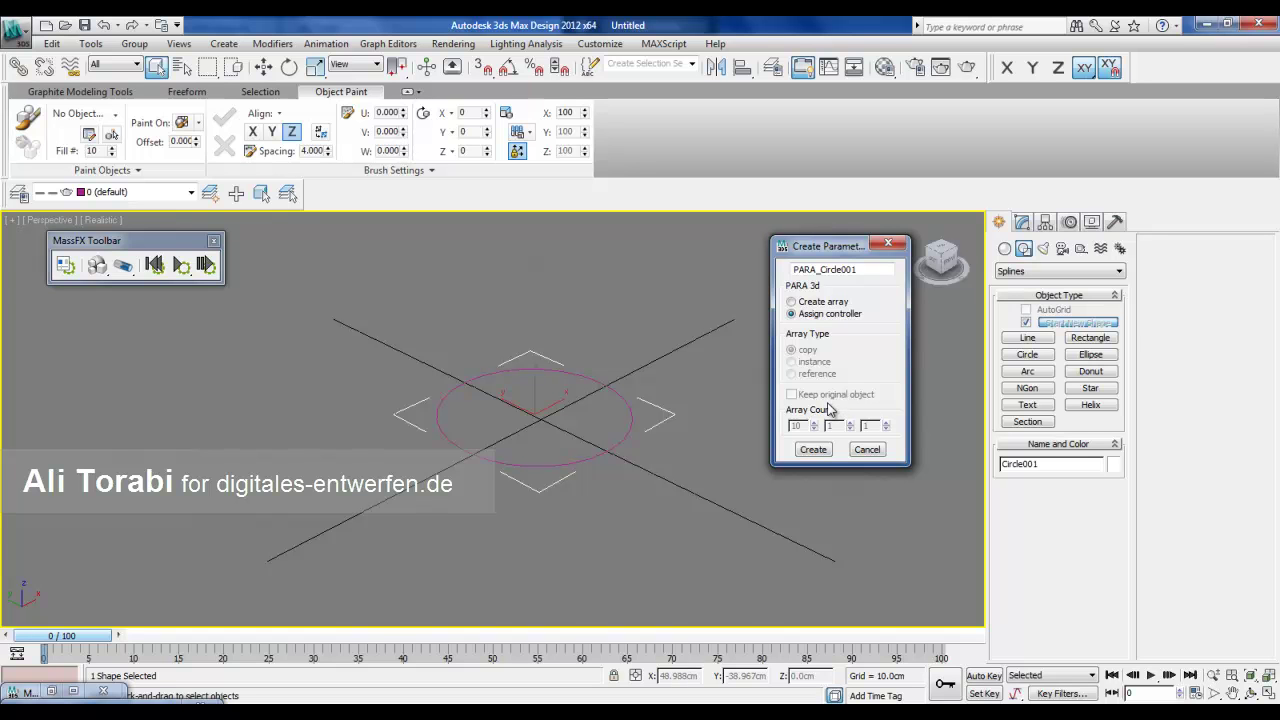
{"action": "left_click", "coordinate": [806, 302]}
- Create a parametric array of the circle as copies with counts 10, 1, 1, keeping the original object
{"action": "left_click_drag", "start_coordinate": [806, 247], "coordinate": [731, 263]}
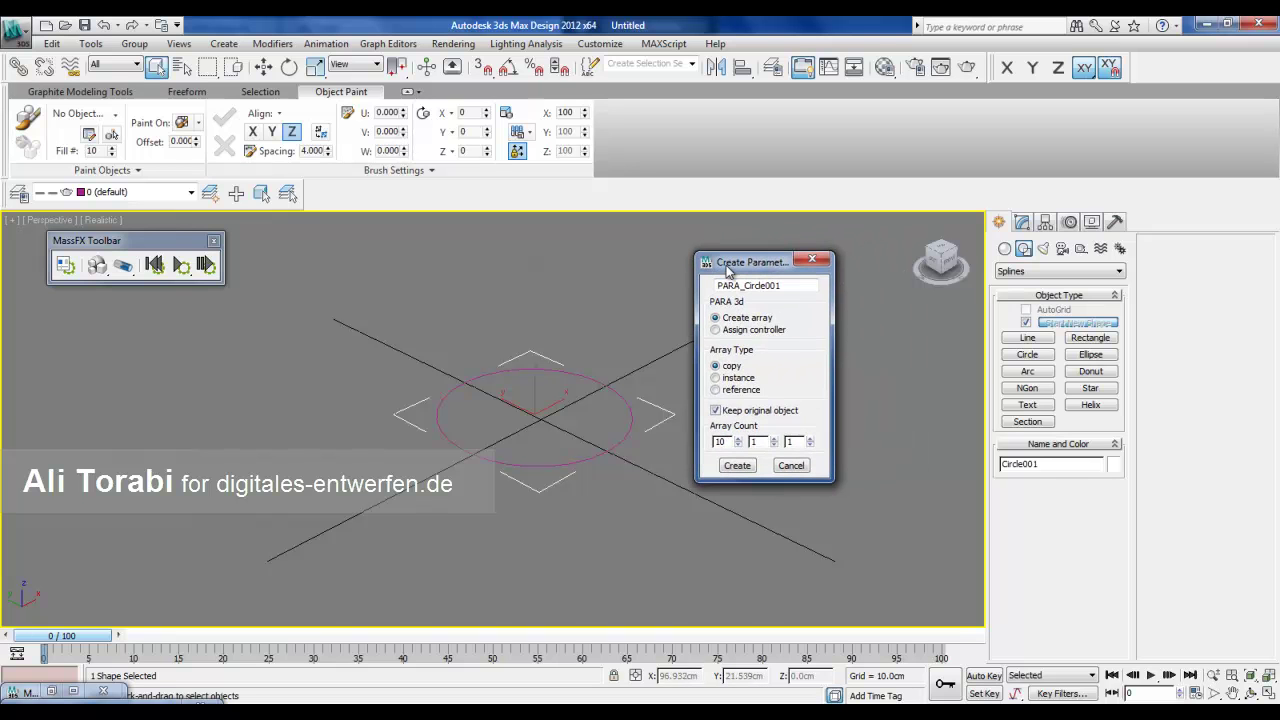
{"action": "left_click", "coordinate": [737, 466]}
{"action": "left_click_drag", "start_coordinate": [542, 104], "coordinate": [114, 115]}
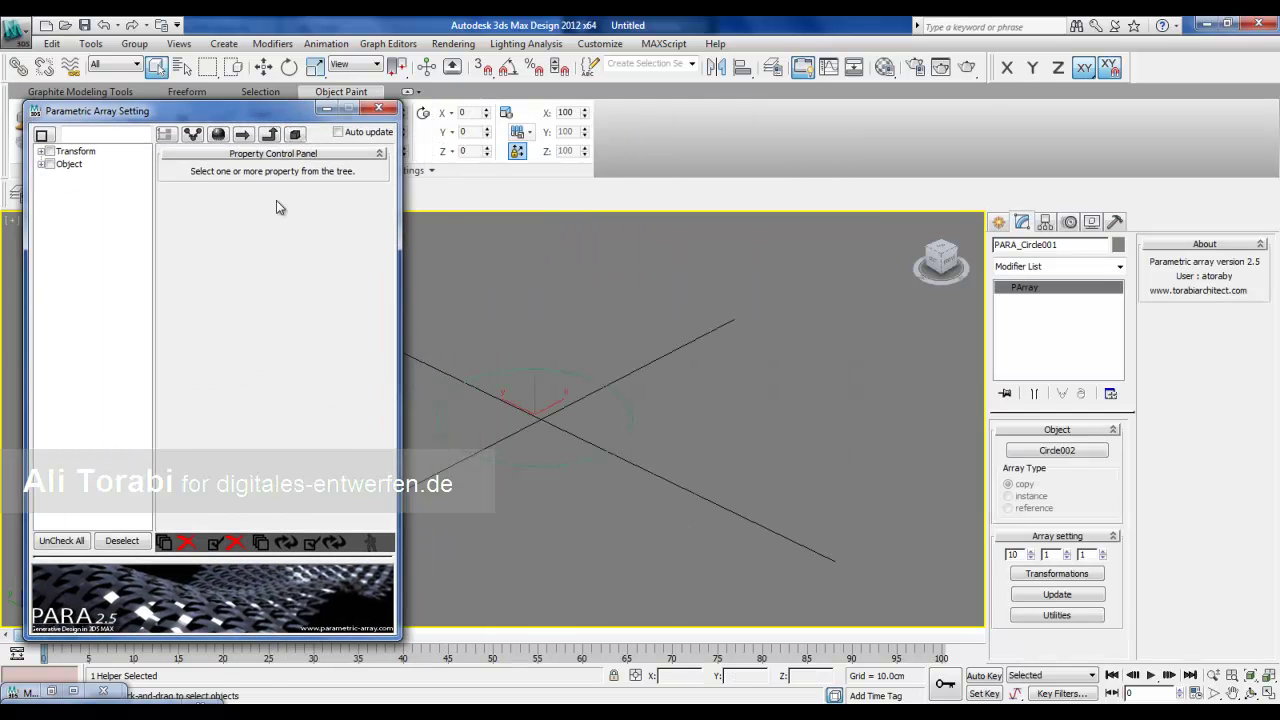
- Assign a Linear Controller to the circle array's Z Position
{"action": "left_click", "coordinate": [41, 151]}
{"action": "left_click", "coordinate": [49, 164]}
{"action": "left_click", "coordinate": [66, 202]}
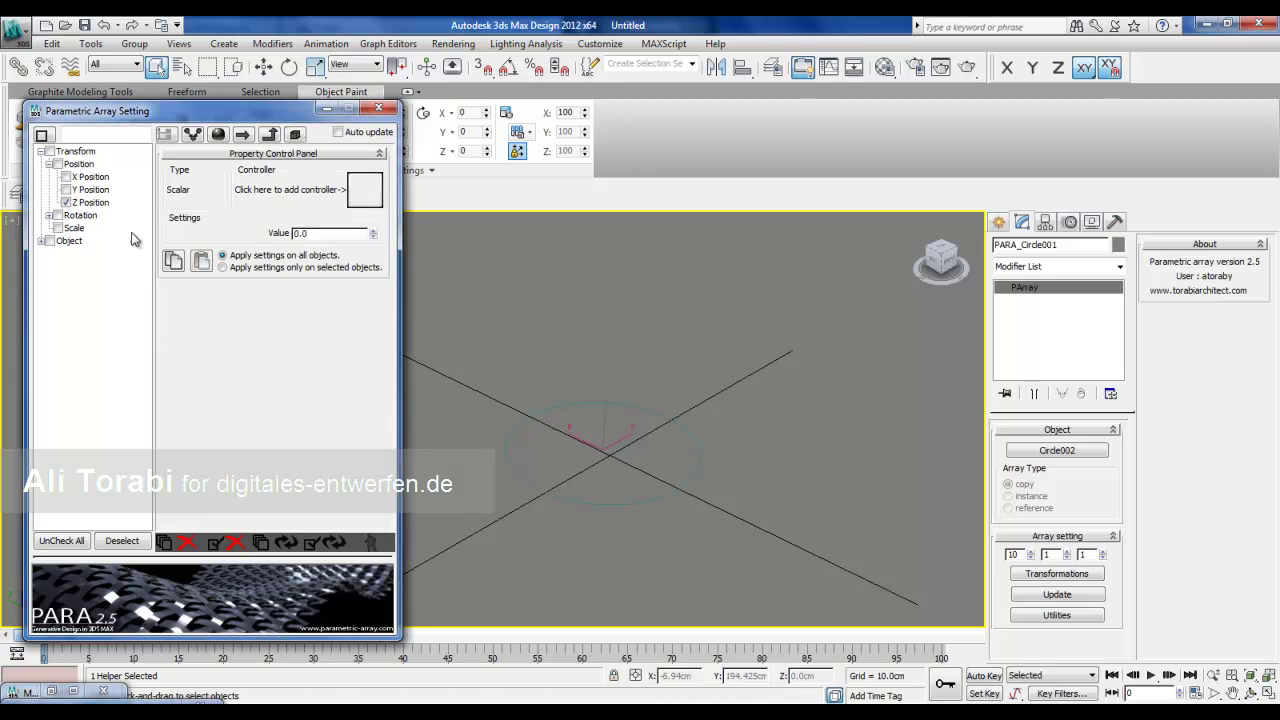
{"action": "left_click", "coordinate": [365, 191]}
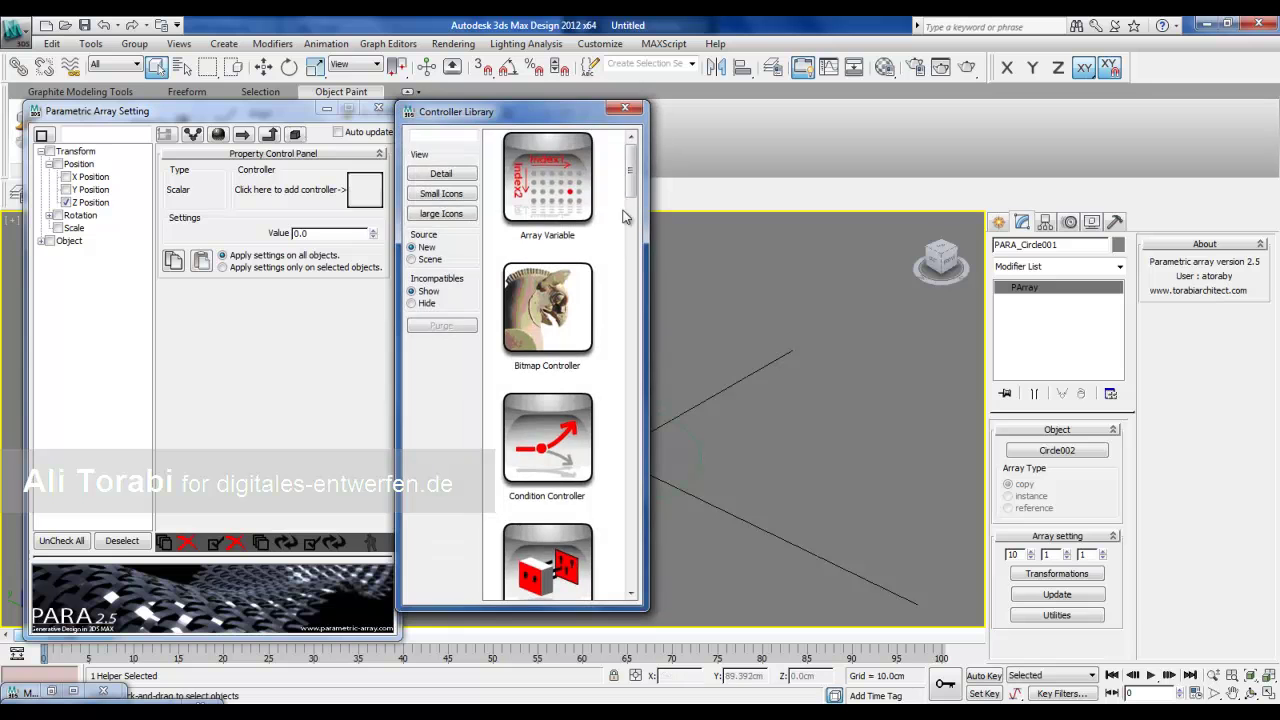
{"action": "type", "text": "li"}
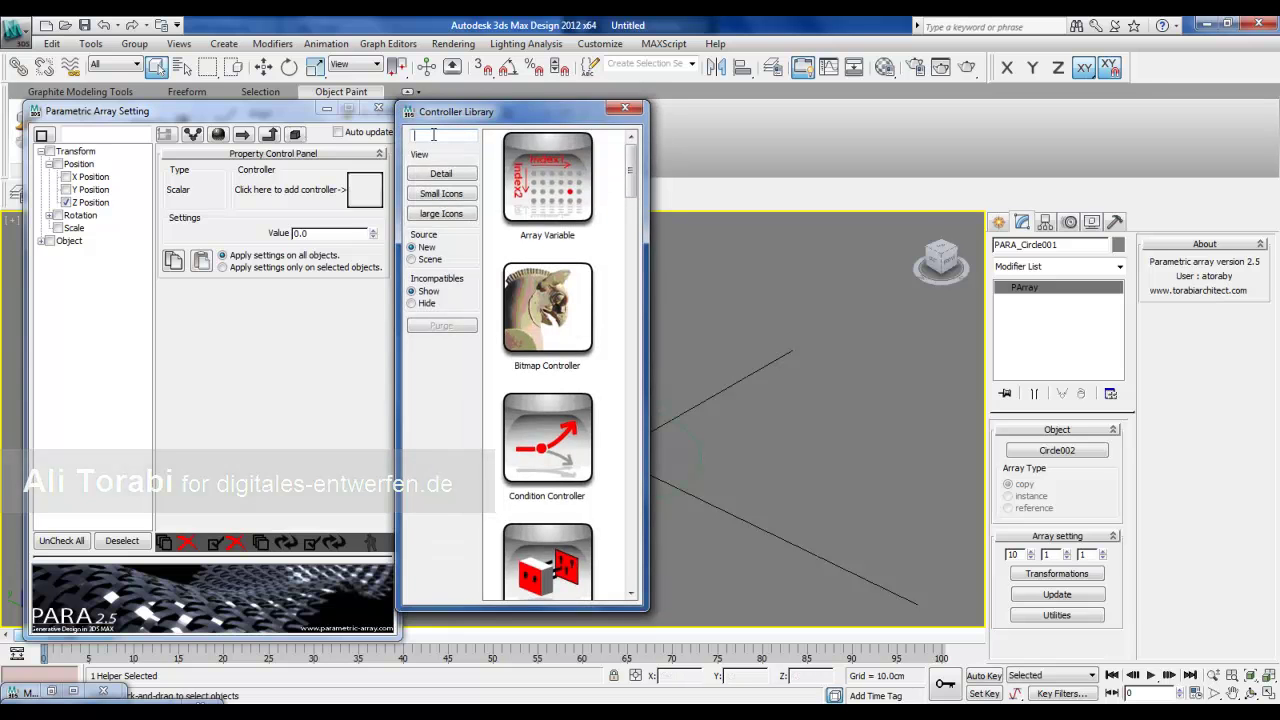
{"action": "left_click", "coordinate": [519, 189]}
{"action": "left_click_drag", "start_coordinate": [519, 189], "coordinate": [366, 200]}
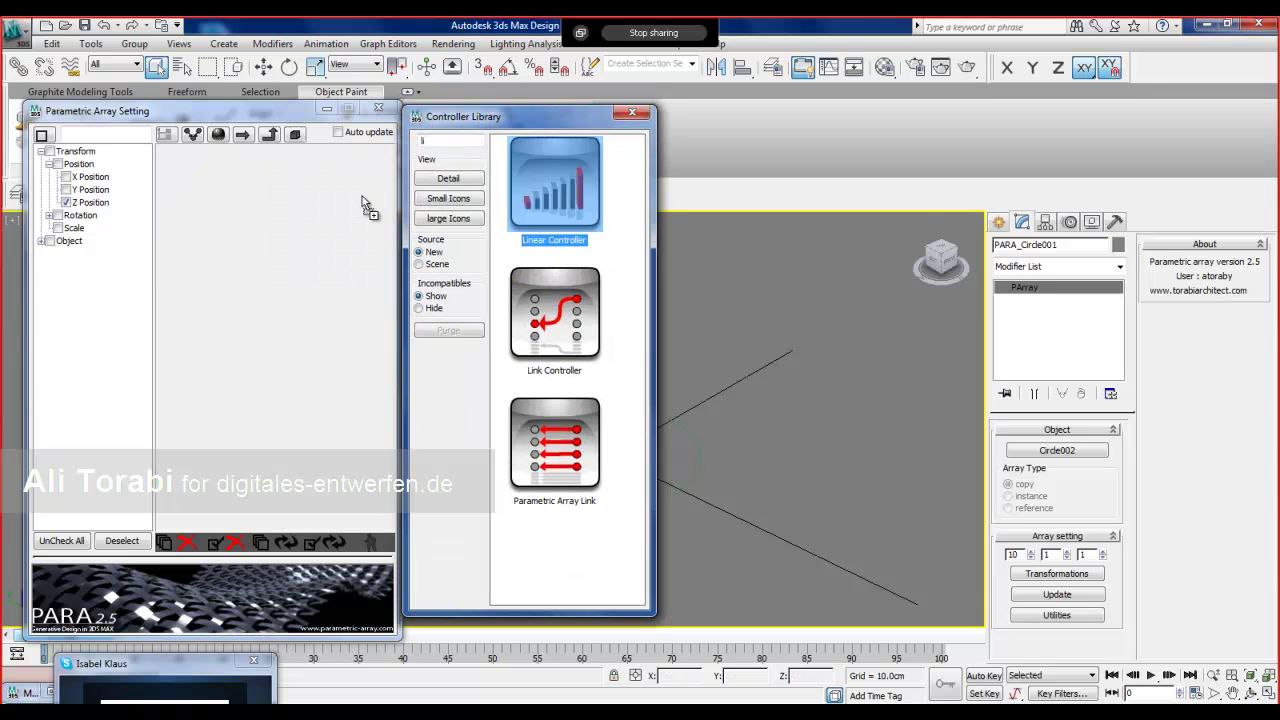
{"action": "left_click", "coordinate": [632, 112]}
- Set the Z Position controller's value at corner 001 to about 24.4 and deselect the property
{"action": "left_click", "coordinate": [285, 380]}
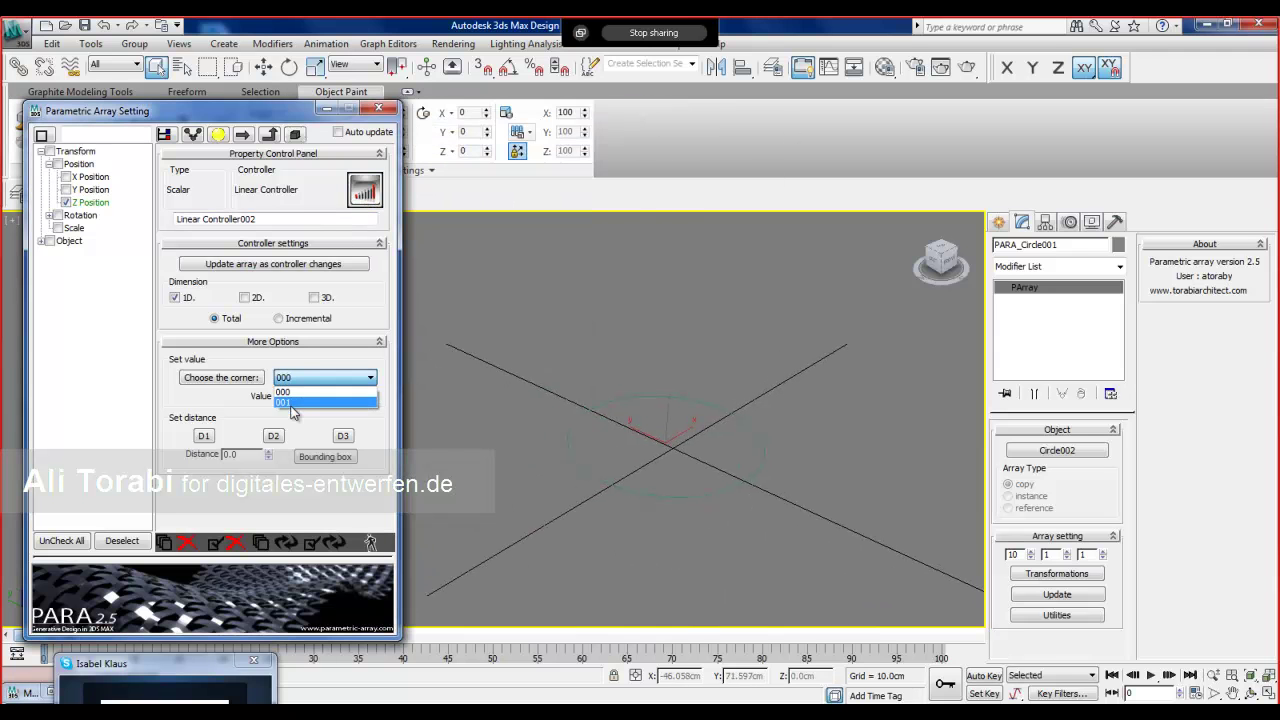
{"action": "left_click", "coordinate": [292, 399]}
{"action": "left_click", "coordinate": [342, 436]}
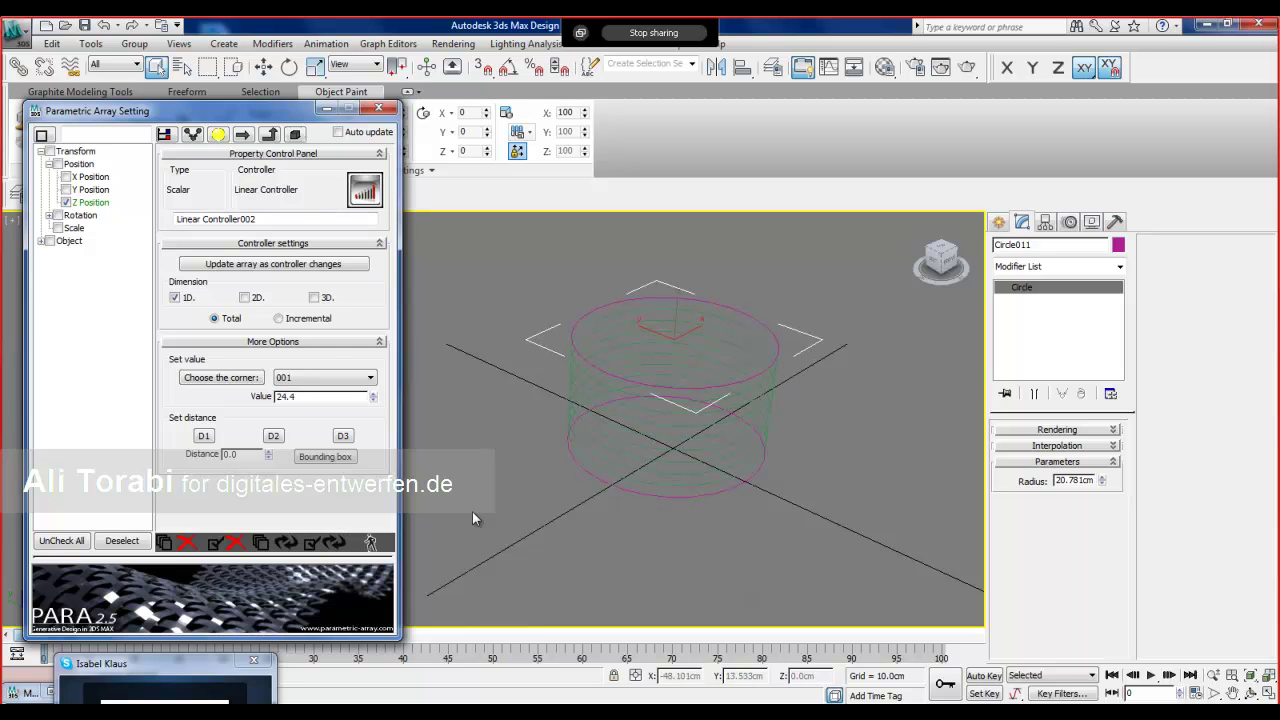
{"action": "left_click", "coordinate": [66, 202]}
- Assign a Linear Controller to the Radius property of the arrayed circles
{"action": "left_click", "coordinate": [42, 242]}
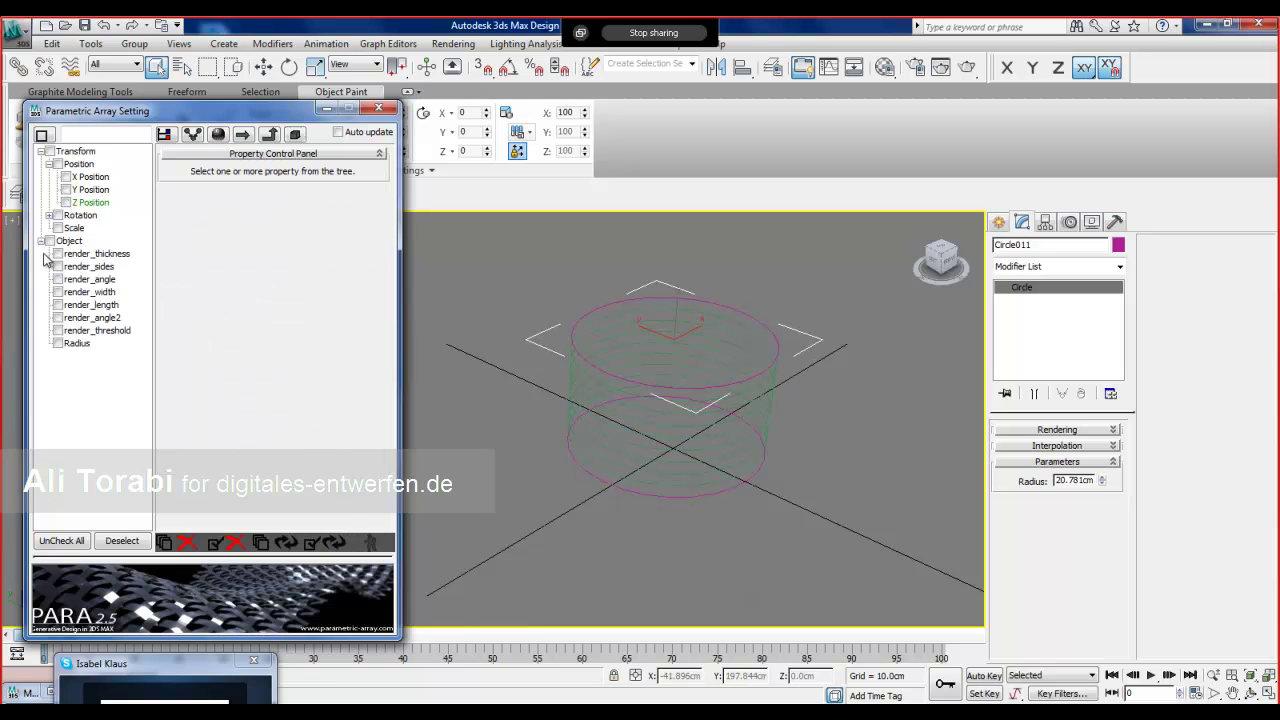
{"action": "left_click", "coordinate": [58, 343]}
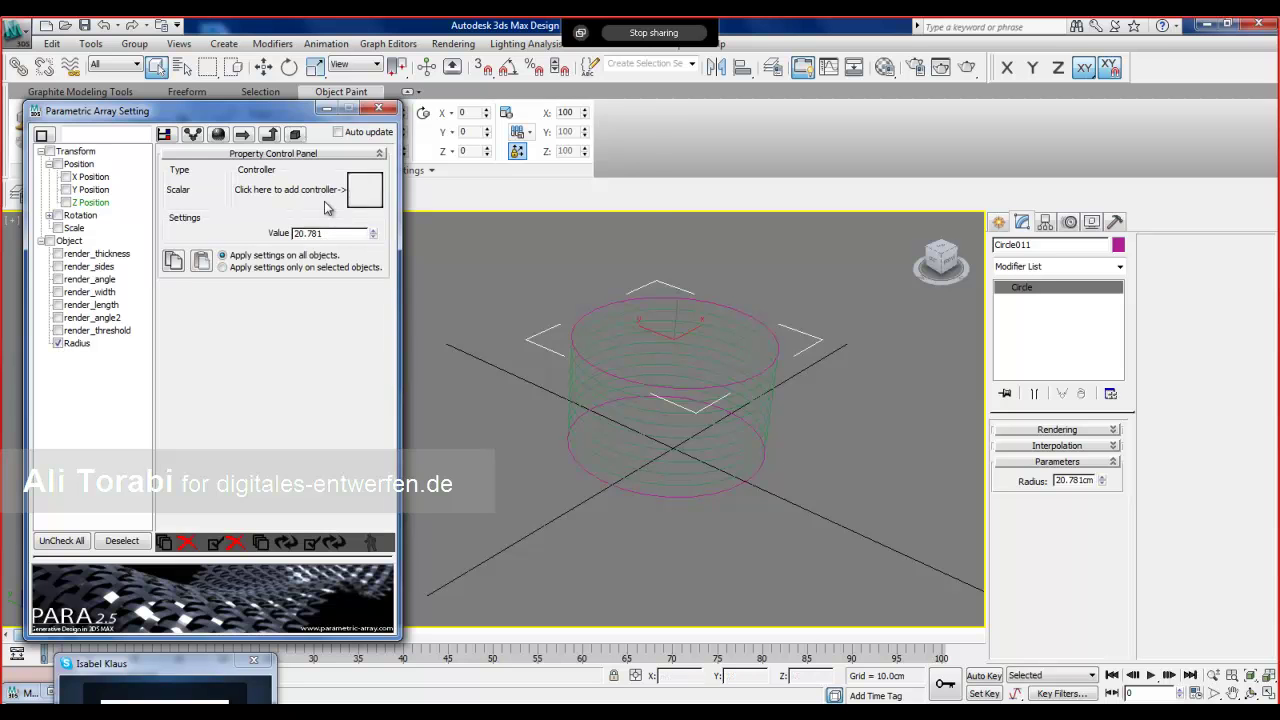
{"action": "left_click", "coordinate": [365, 190]}
{"action": "left_click", "coordinate": [448, 138]}
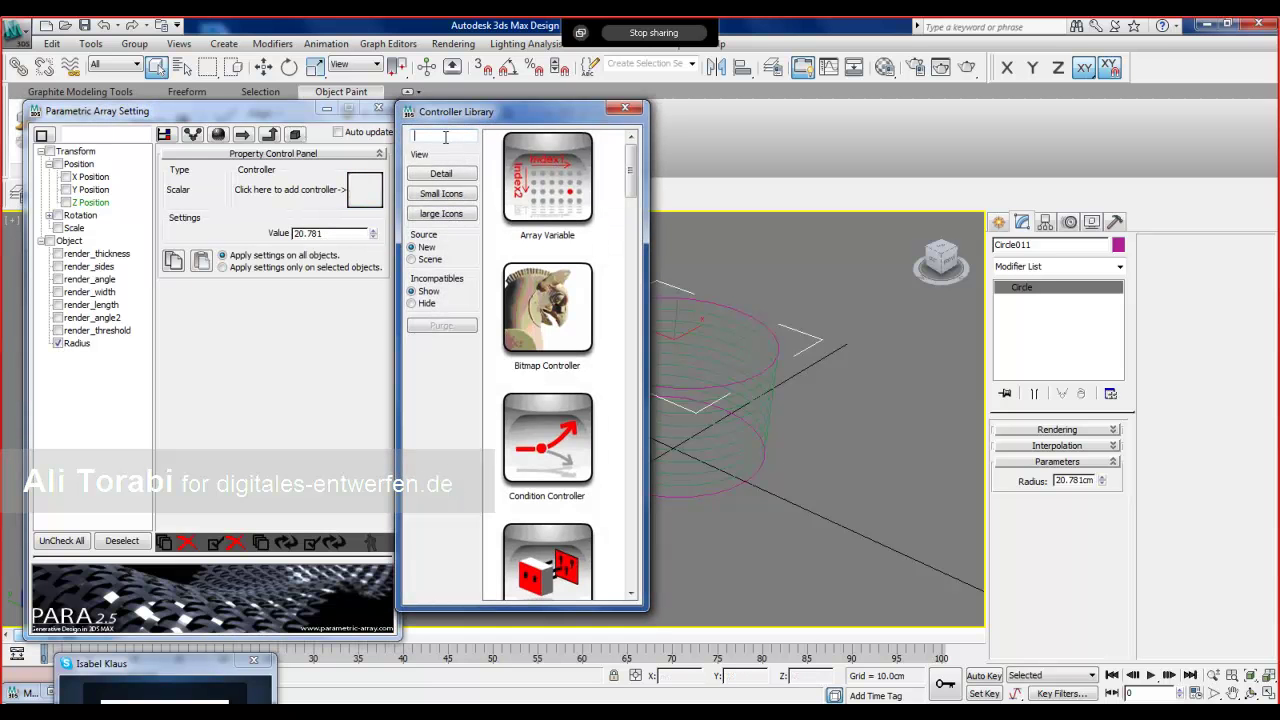
{"action": "type", "text": "li"}
{"action": "left_click_drag", "start_coordinate": [555, 205], "coordinate": [367, 196]}
{"action": "left_click", "coordinate": [624, 112]}
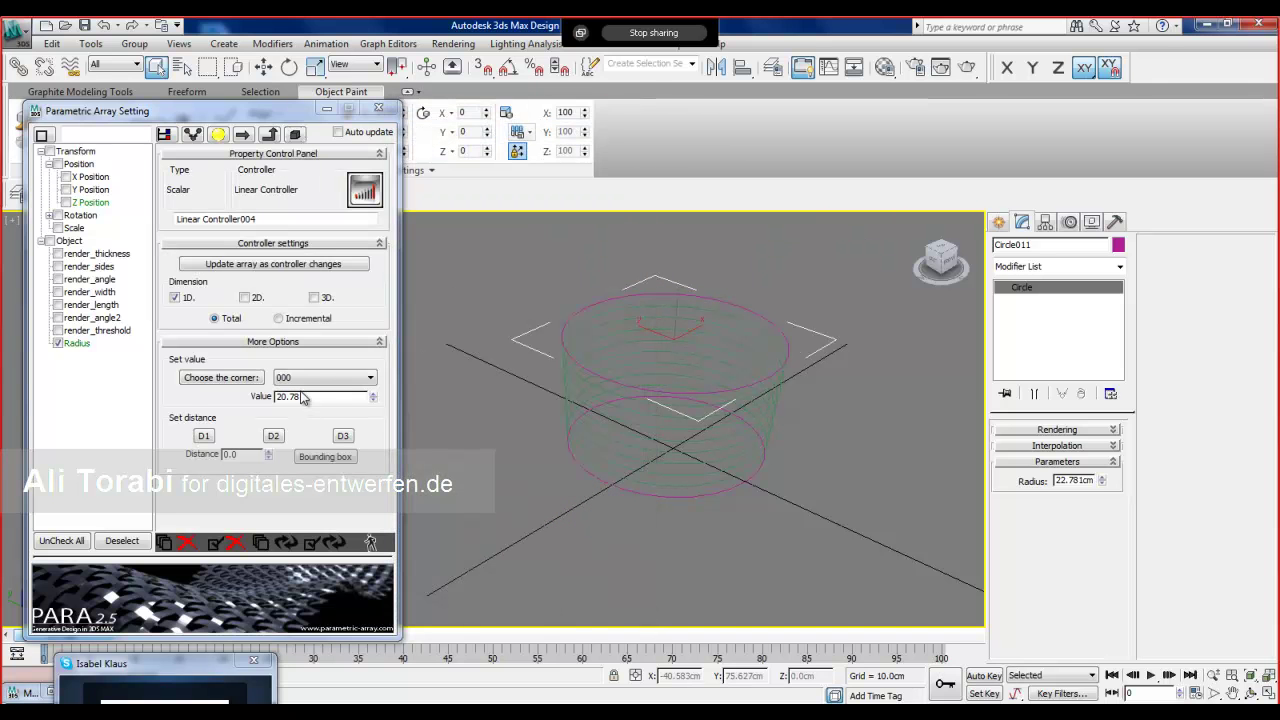
- Reduce the Radius controller's value at corner 001 to about 6.4 and close the array settings
{"action": "left_click", "coordinate": [318, 377]}
{"action": "left_click", "coordinate": [368, 400]}
{"action": "left_click_drag", "start_coordinate": [373, 400], "coordinate": [310, 528]}
{"action": "scroll", "coordinate": [720, 480], "scroll_direction": "up", "scroll_amount": 6}
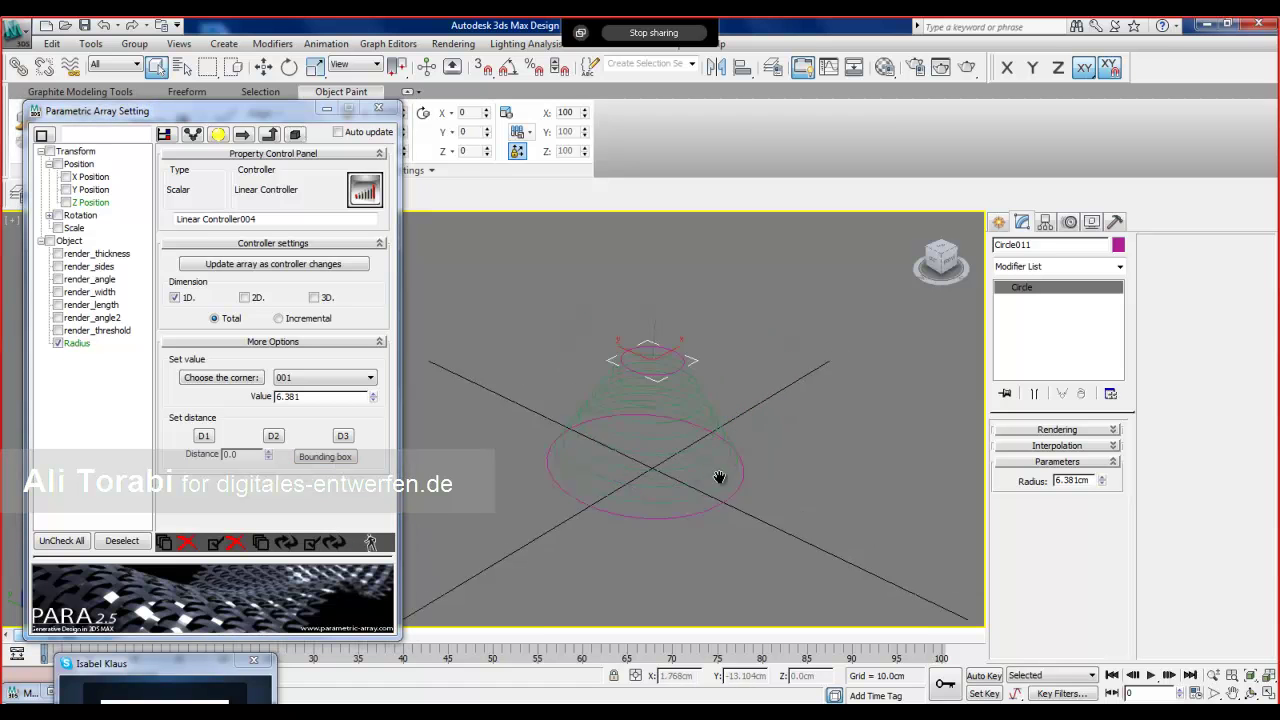
{"action": "left_click", "coordinate": [57, 342]}
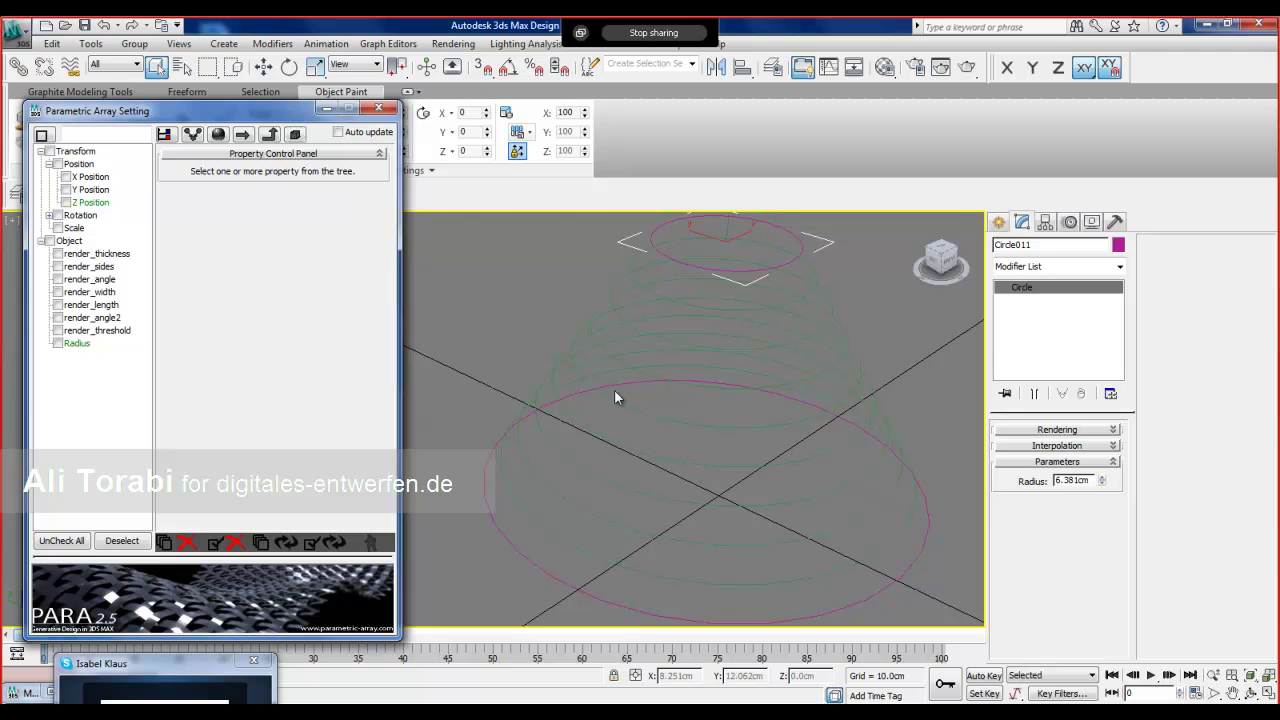
{"action": "left_click", "coordinate": [378, 108]}
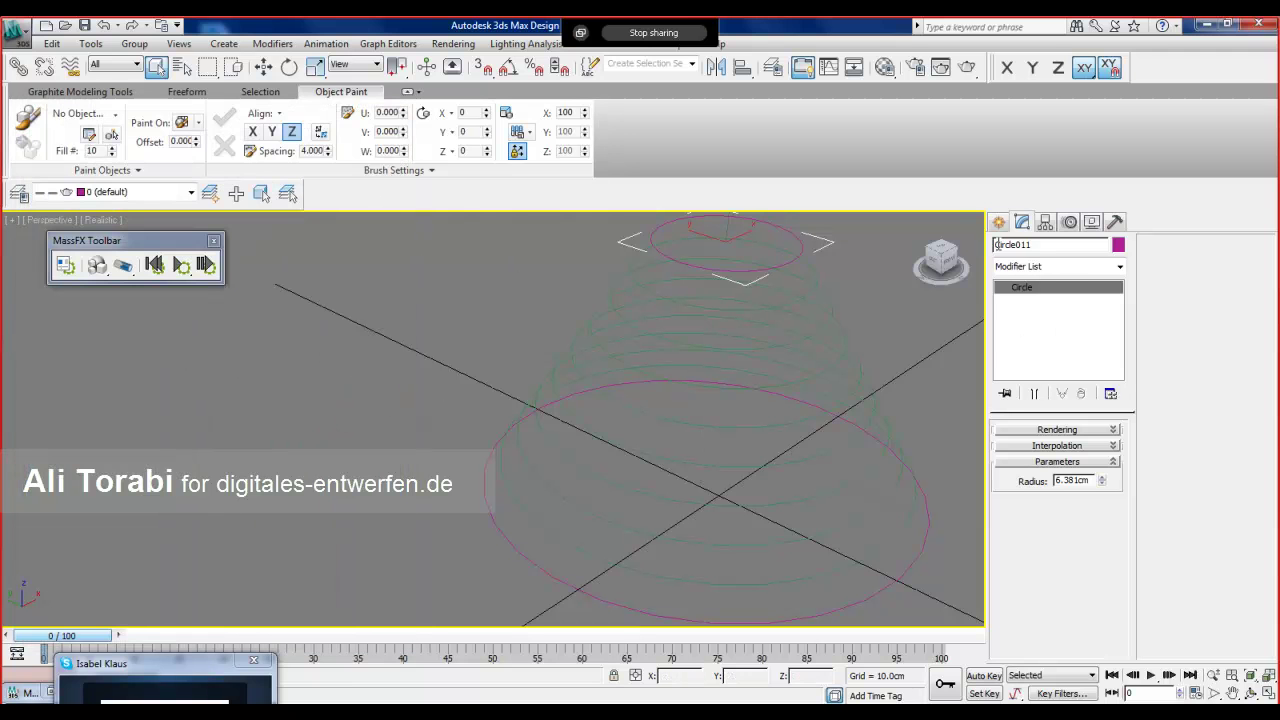
- Create a small sphere of about 1.3 cm radius on the grid beside the circle array
{"action": "left_click", "coordinate": [999, 222]}
{"action": "left_click", "coordinate": [1006, 250]}
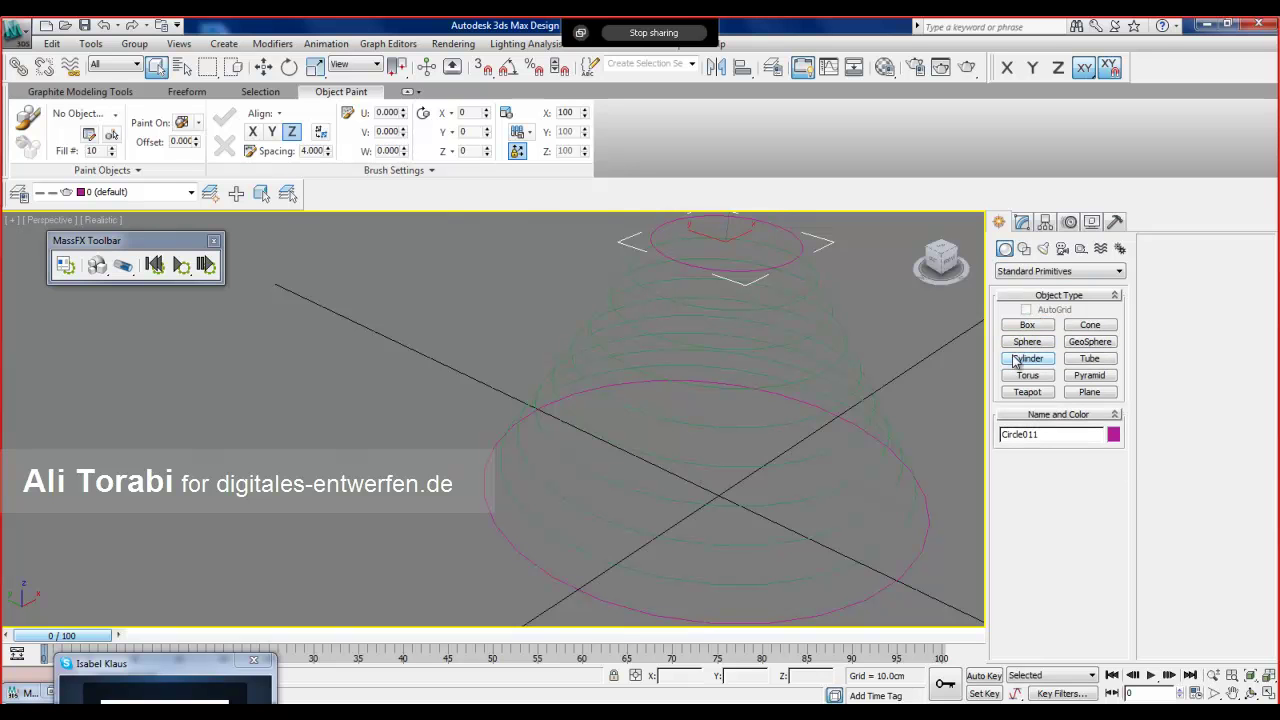
{"action": "left_click", "coordinate": [1027, 342]}
{"action": "left_click_drag", "start_coordinate": [343, 465], "coordinate": [353, 478]}
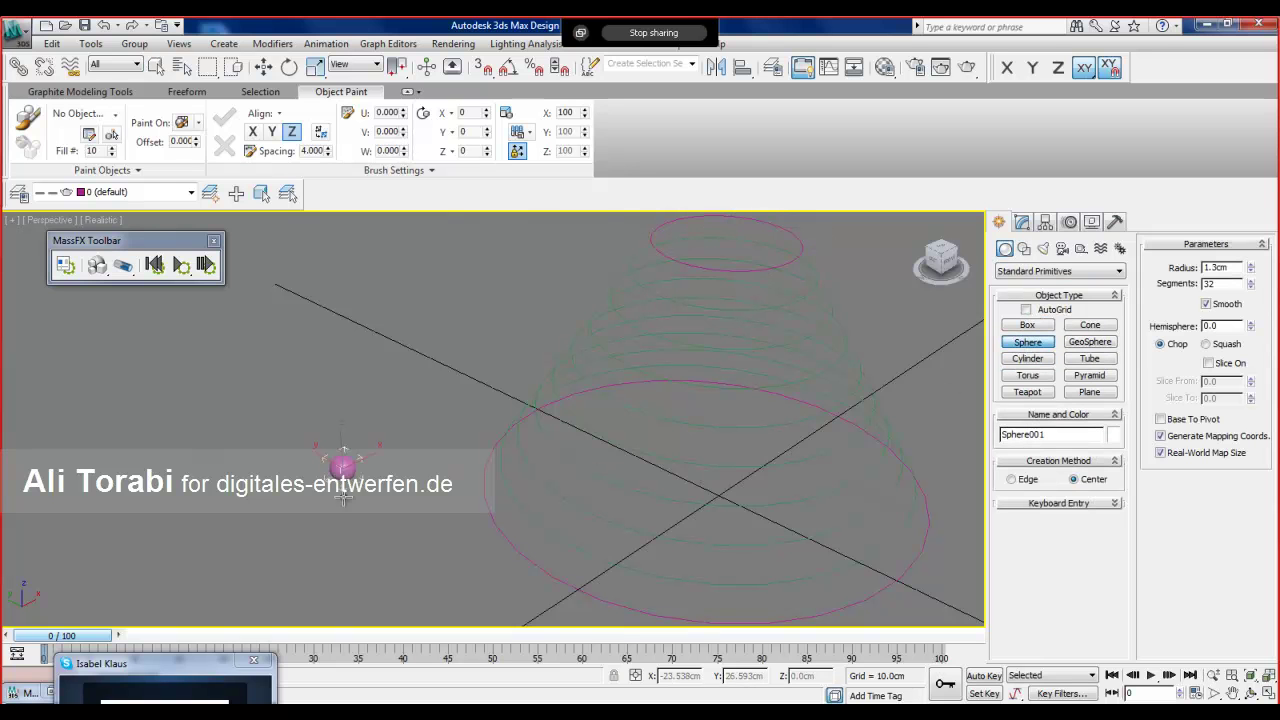
{"action": "right_click", "coordinate": [348, 472]}
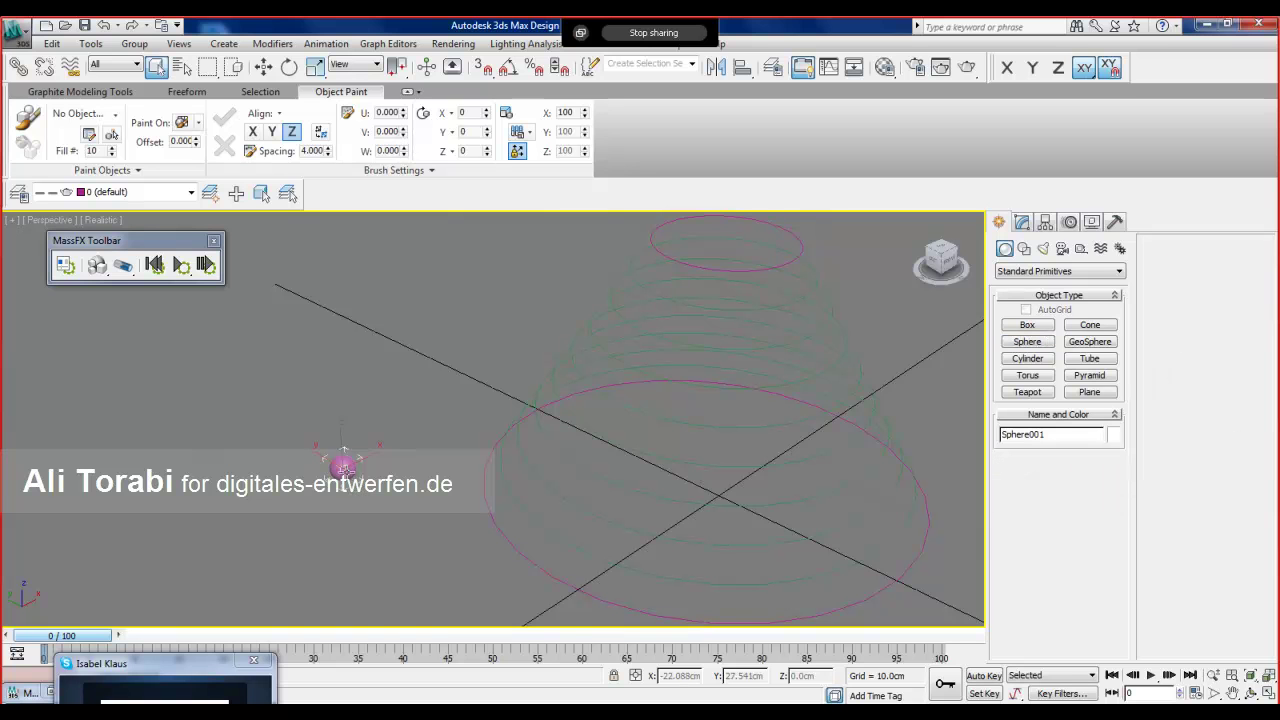
- Create a parametric array of the sphere as copies with counts 10, 10, 1, without keeping the original object
{"action": "right_click", "coordinate": [344, 468]}
{"action": "left_click", "coordinate": [374, 563]}
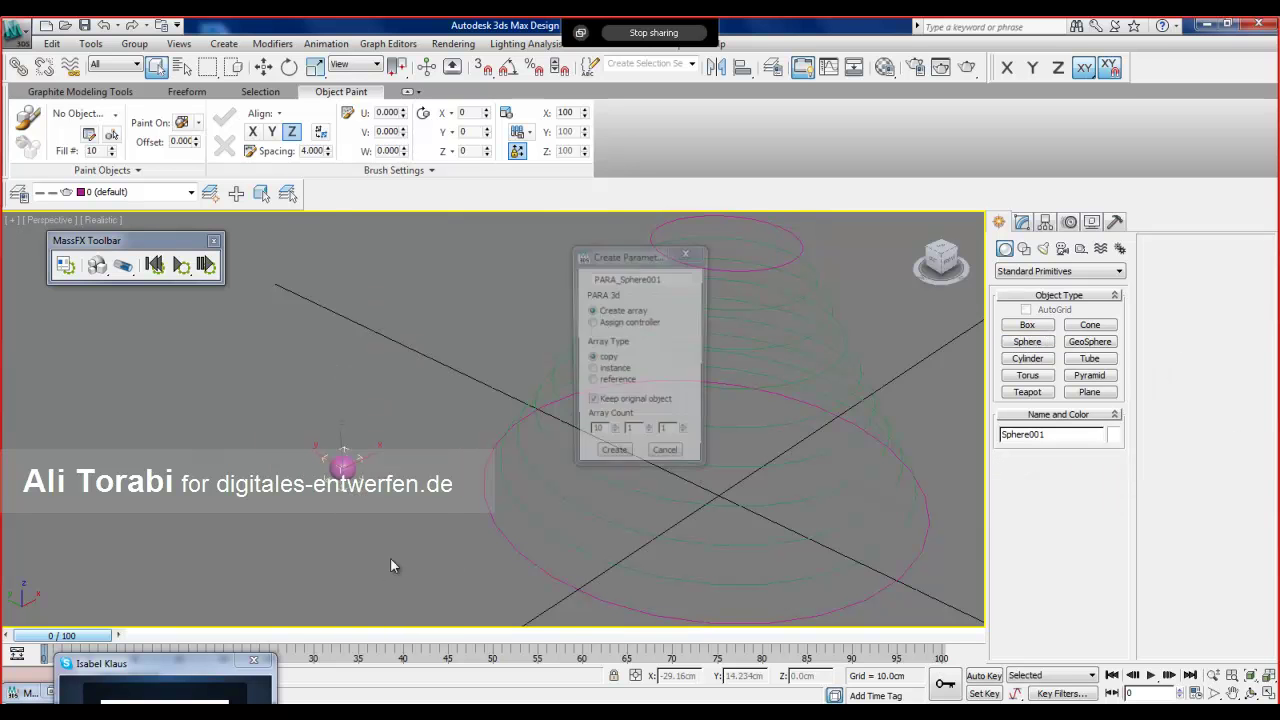
{"action": "left_click_drag", "start_coordinate": [630, 256], "coordinate": [214, 240]}
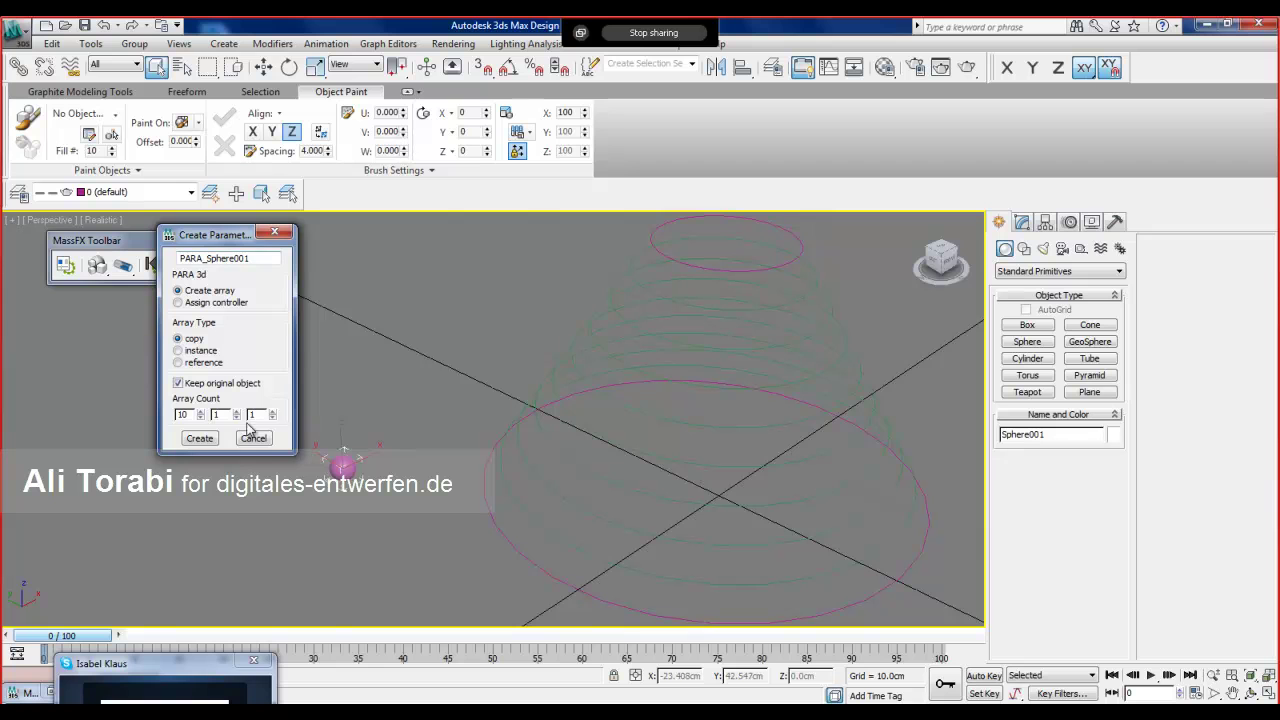
{"action": "left_click", "coordinate": [219, 414]}
{"action": "type", "text": "0"}
{"action": "left_click", "coordinate": [205, 383]}
{"action": "left_click_drag", "start_coordinate": [532, 96], "coordinate": [112, 97]}
- Assign a Curve Controller to the whole Position property of the sphere array
{"action": "left_click", "coordinate": [53, 133]}
{"action": "left_click", "coordinate": [62, 146]}
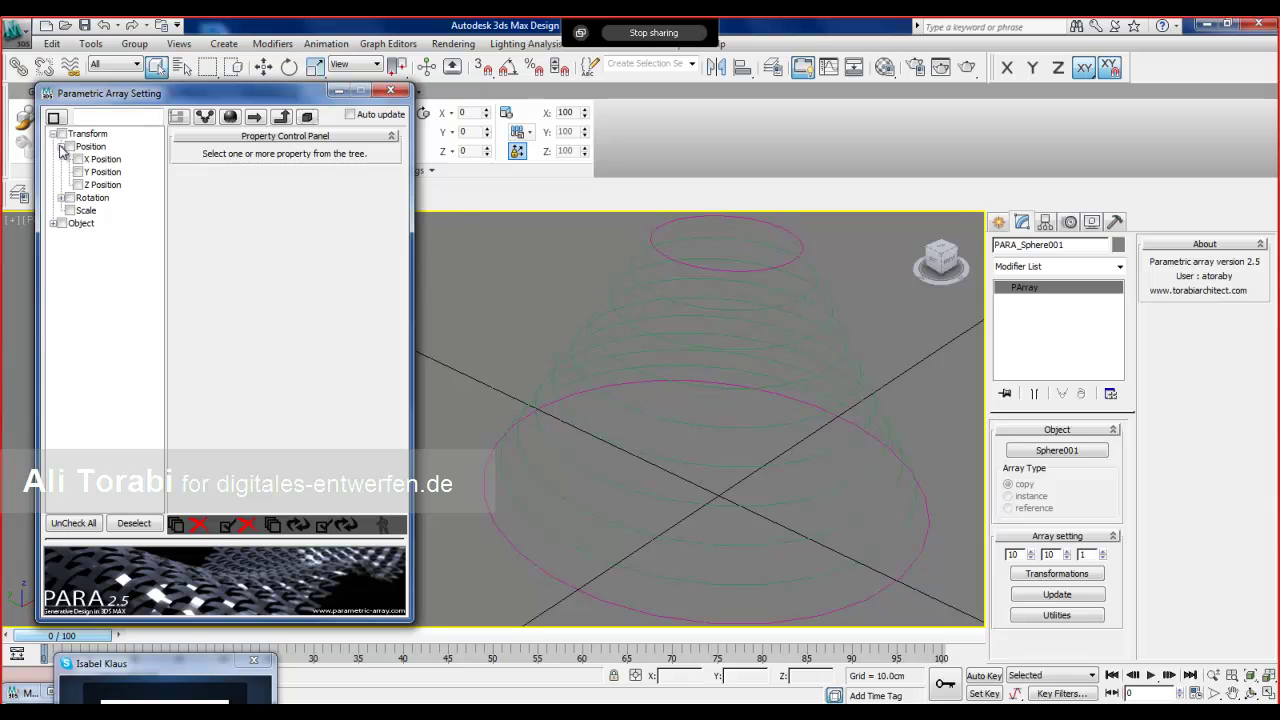
{"action": "left_click", "coordinate": [69, 146]}
{"action": "left_click", "coordinate": [377, 172]}
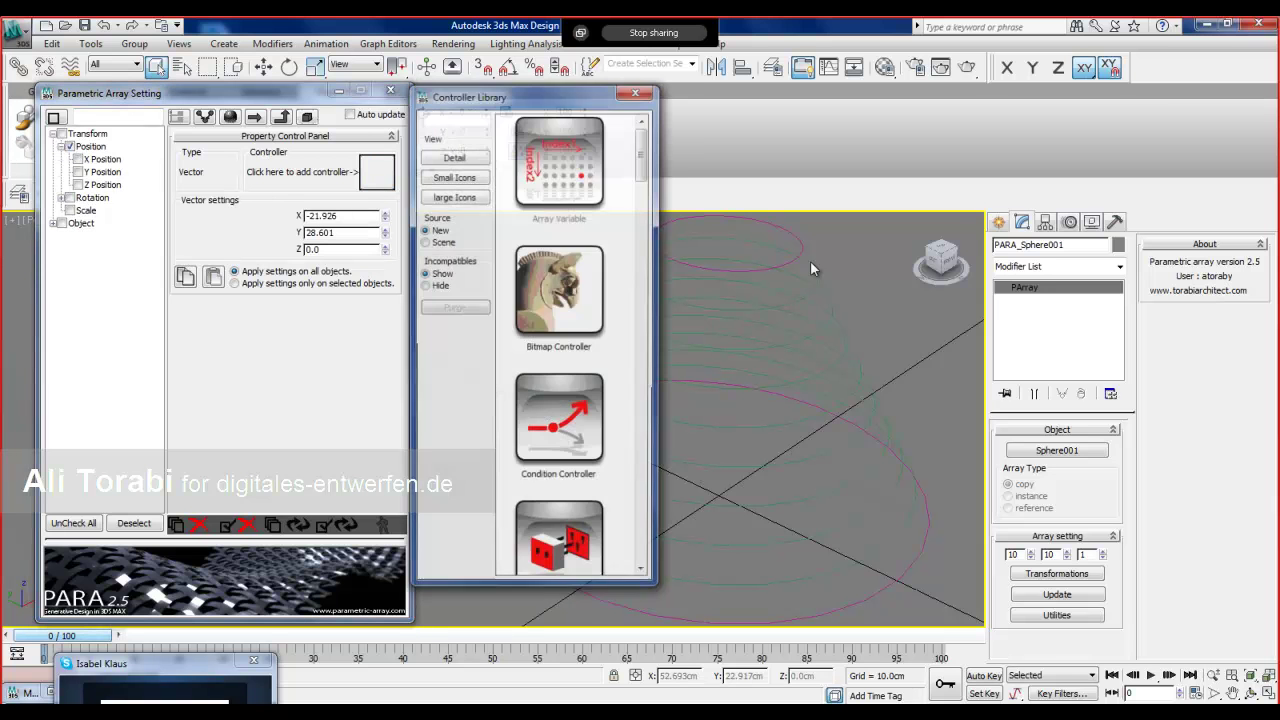
{"action": "left_click_drag", "start_coordinate": [643, 178], "coordinate": [645, 220]}
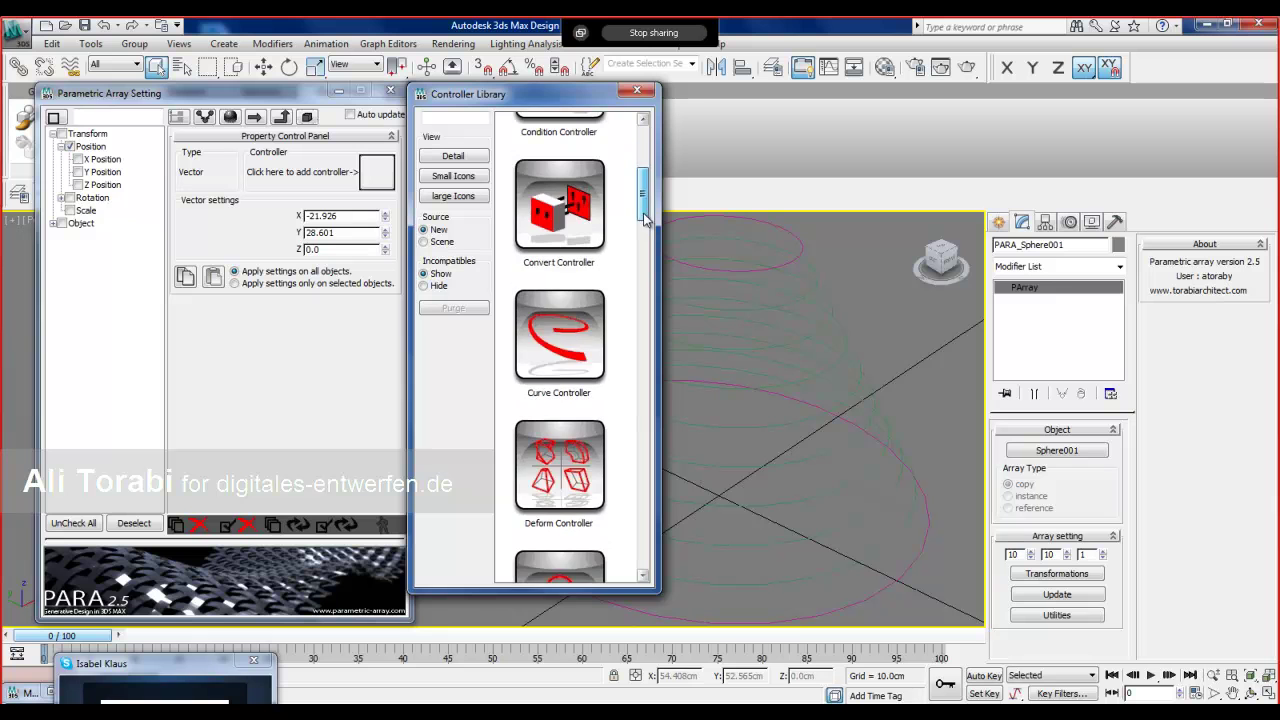
{"action": "left_click_drag", "start_coordinate": [559, 335], "coordinate": [390, 178]}
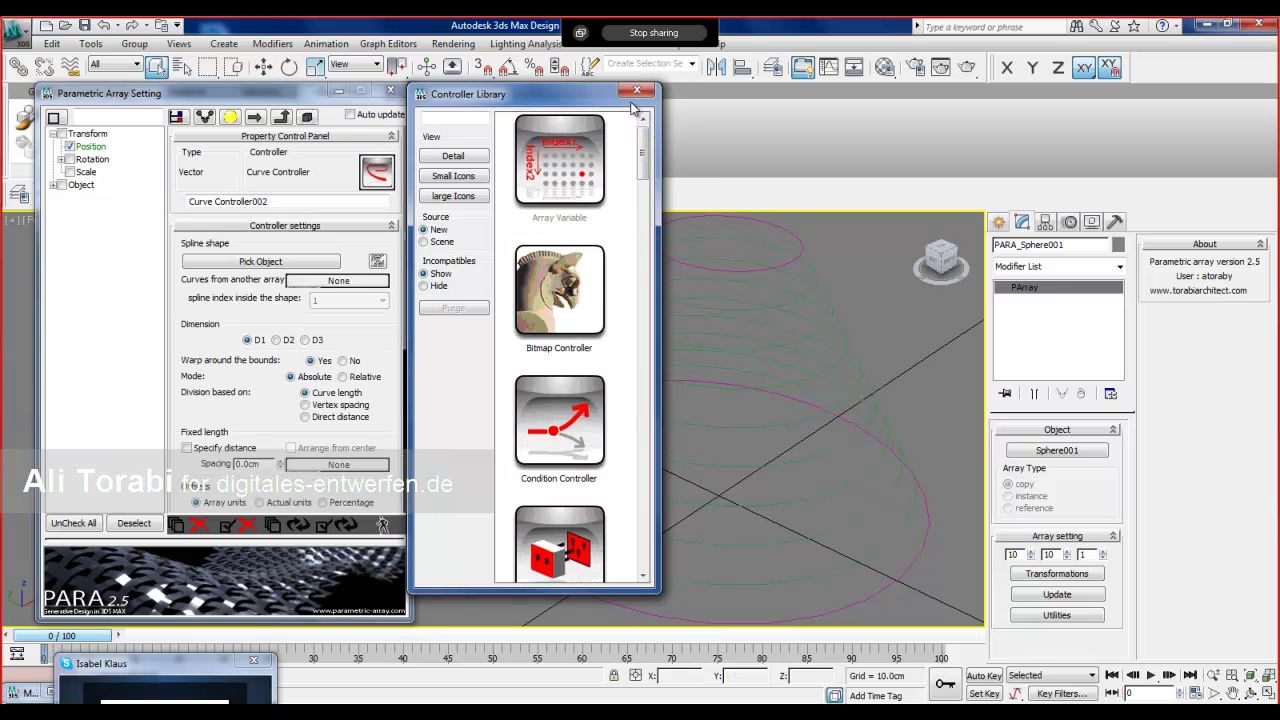
{"action": "left_click", "coordinate": [636, 90]}
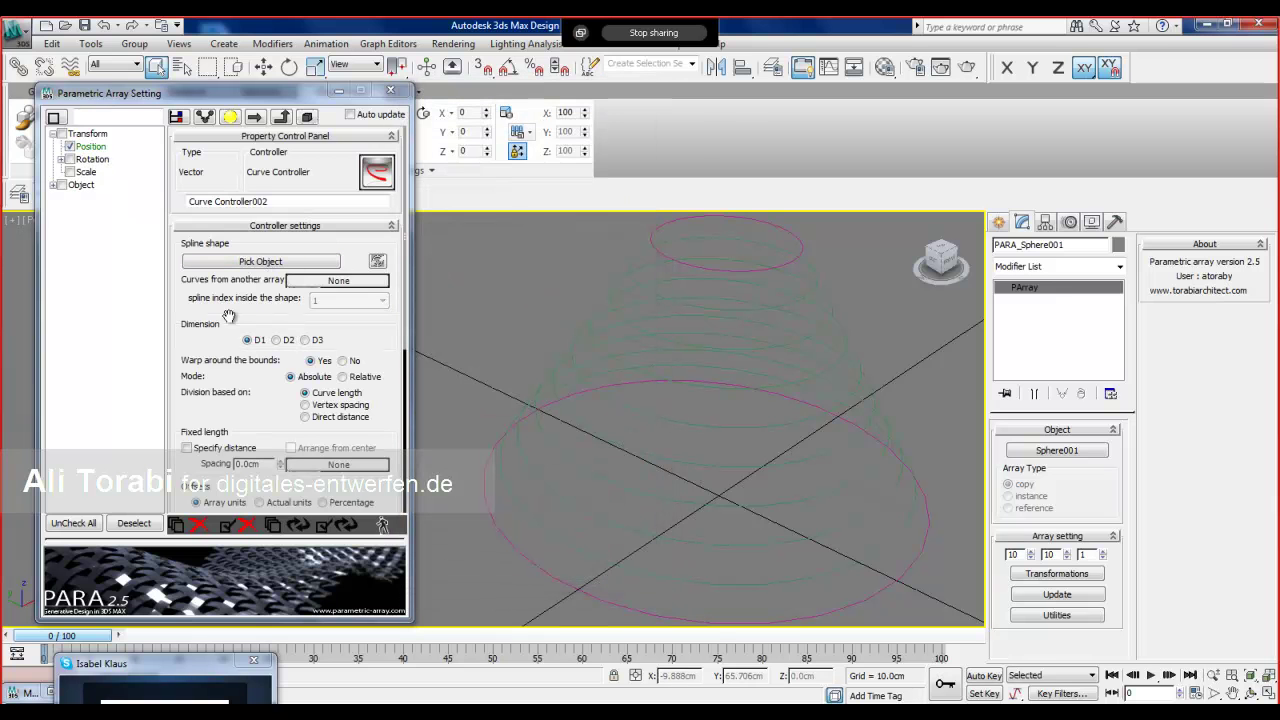
- Pick a circle of the circle array as the Curve Controller's spline shape and accept distributing the items on the array's curves
{"action": "left_click_drag", "start_coordinate": [188, 93], "coordinate": [159, 91]}
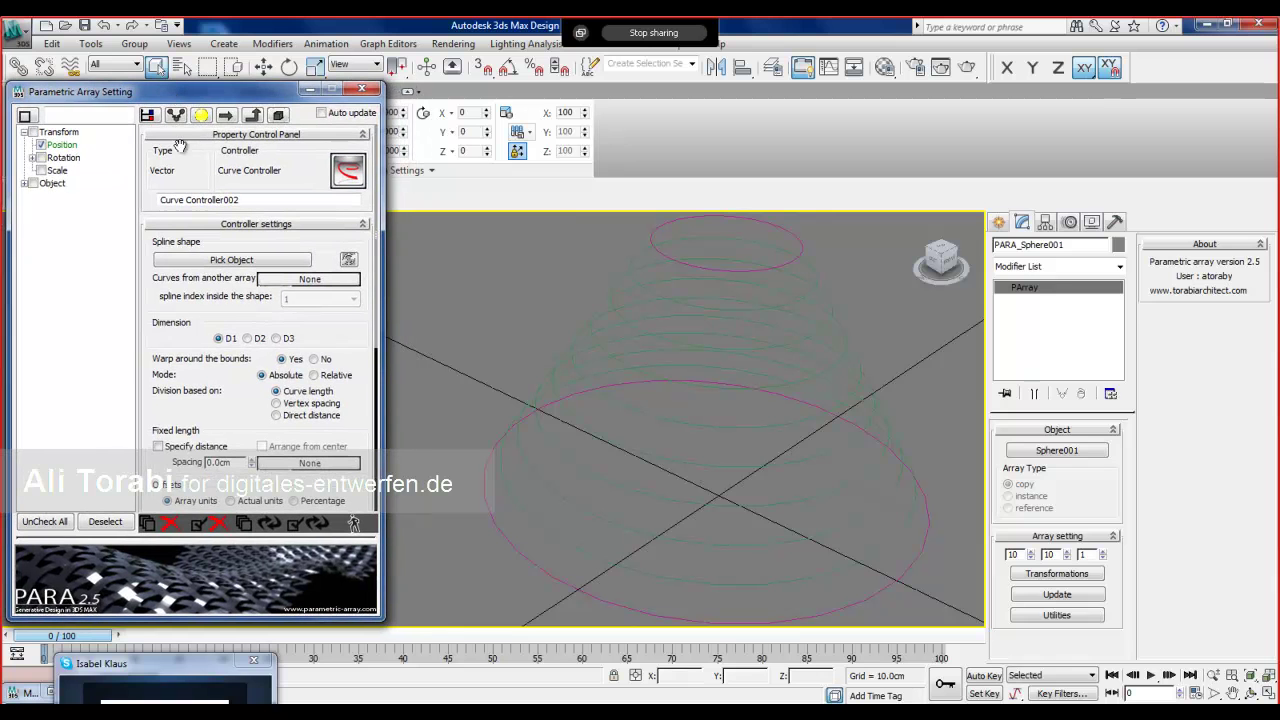
{"action": "left_click", "coordinate": [204, 262]}
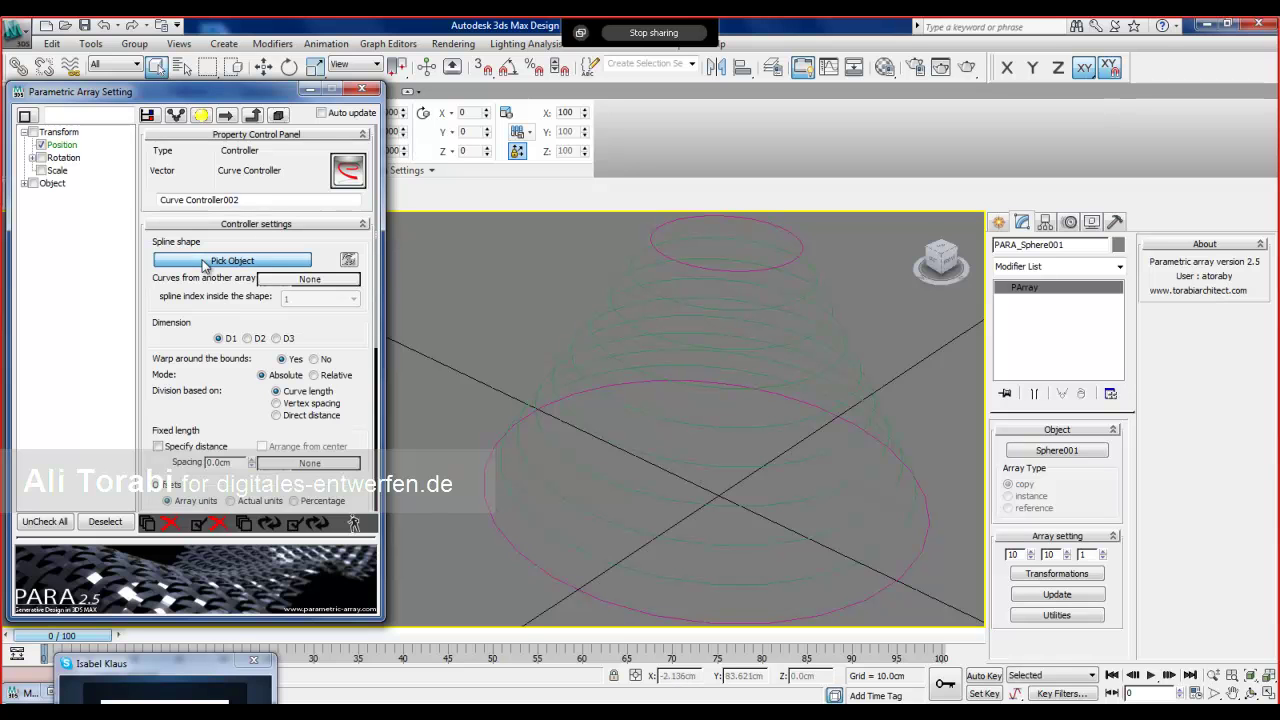
{"action": "left_click", "coordinate": [602, 353]}
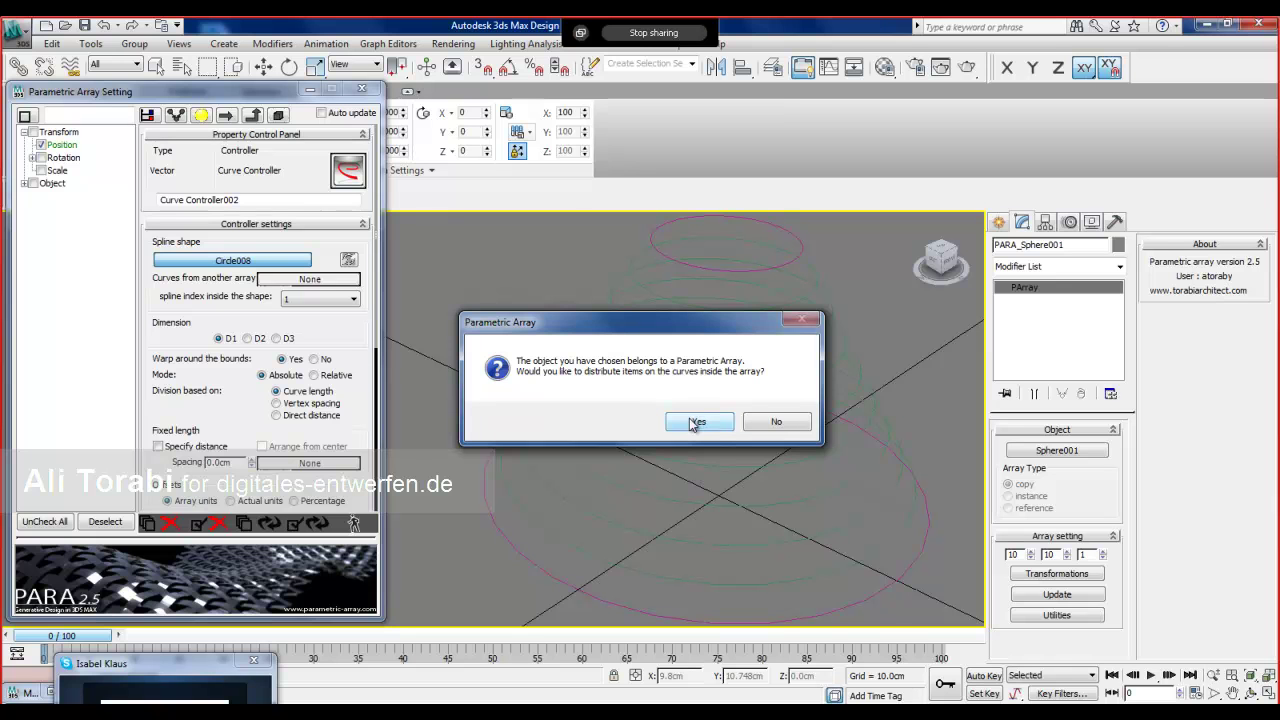
{"action": "left_click", "coordinate": [695, 422]}
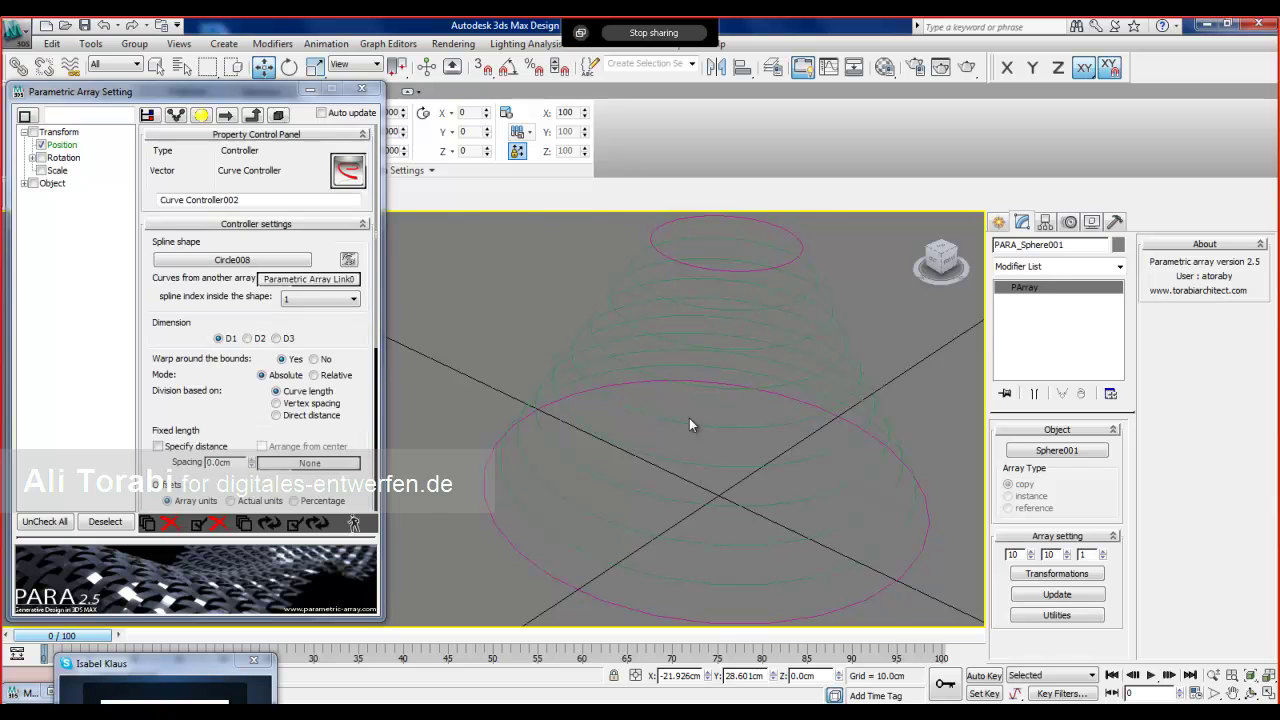
- Update the sphere array to apply the Curve Controller to its positions and close the array settings
{"action": "left_click_drag", "start_coordinate": [224, 380], "coordinate": [208, 289]}
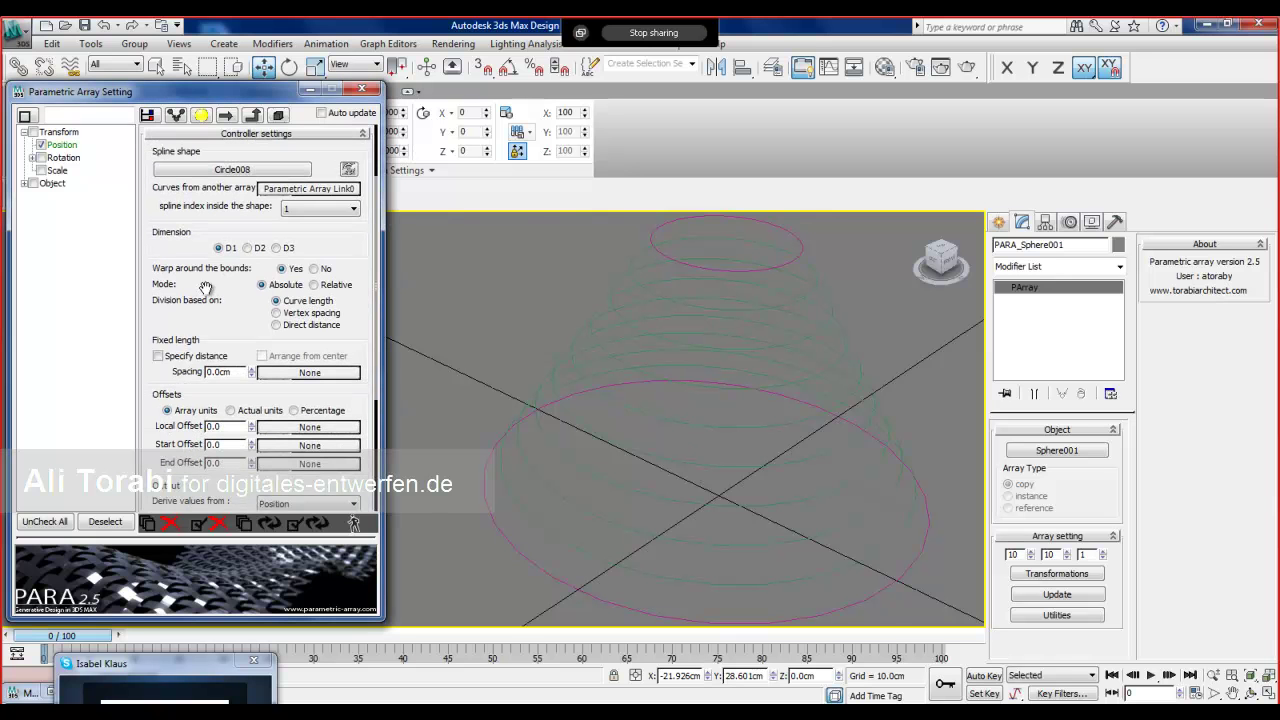
{"action": "left_click", "coordinate": [300, 530]}
{"action": "mouse_move", "coordinate": [561, 440]}
{"action": "middle_mouse_down", "text": "alt"}
{"action": "mouse_move", "coordinate": [490, 533]}
{"action": "mouse_move", "coordinate": [538, 450]}
{"action": "middle_mouse_up", "text": "alt"}
{"action": "middle_click_drag", "start_coordinate": [591, 497], "coordinate": [579, 492]}
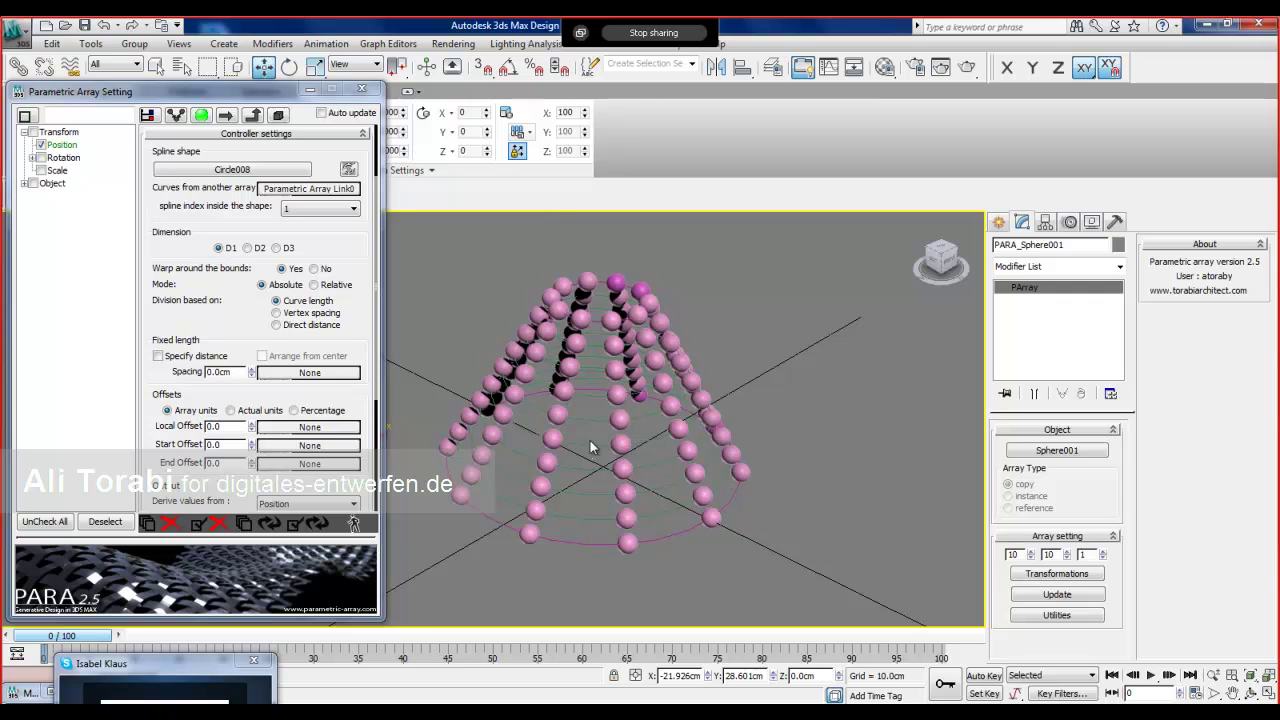
{"action": "left_click", "coordinate": [362, 89]}
- Increase the sphere array's first-dimension count to 13
{"action": "left_click", "coordinate": [1031, 551]}
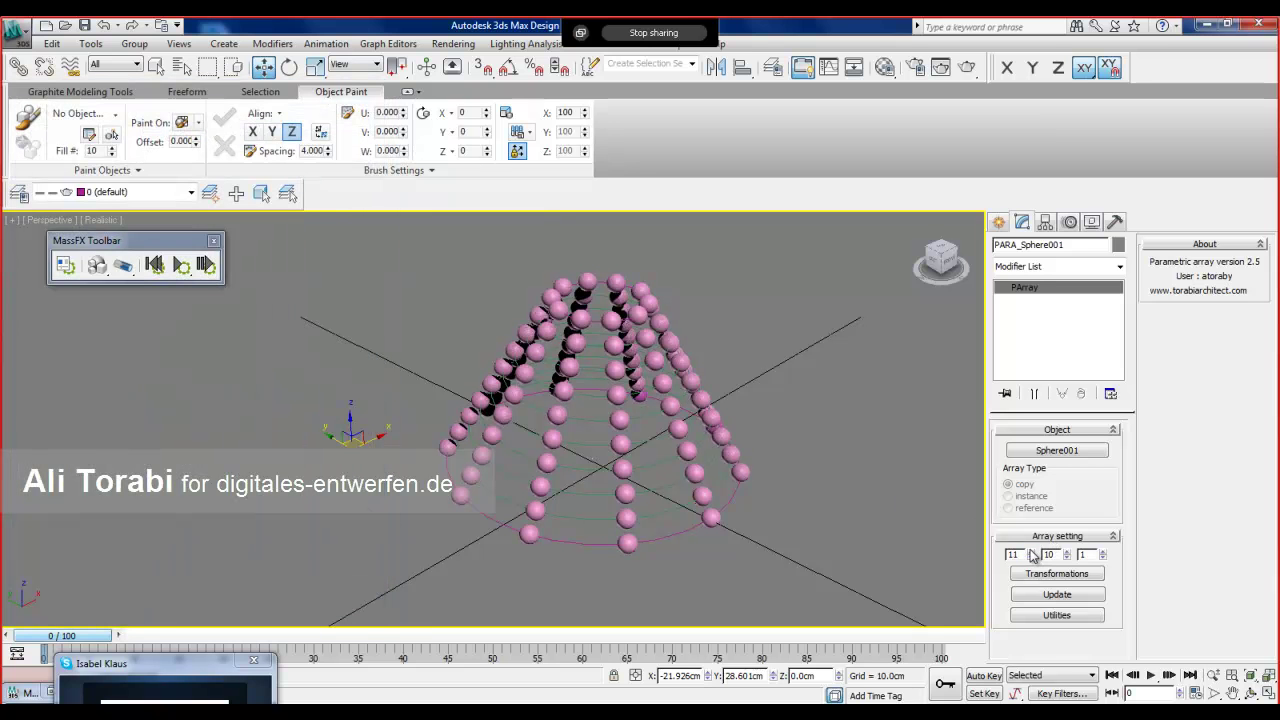
{"action": "left_click", "coordinate": [1031, 551]}
{"action": "left_click", "coordinate": [1031, 551]}
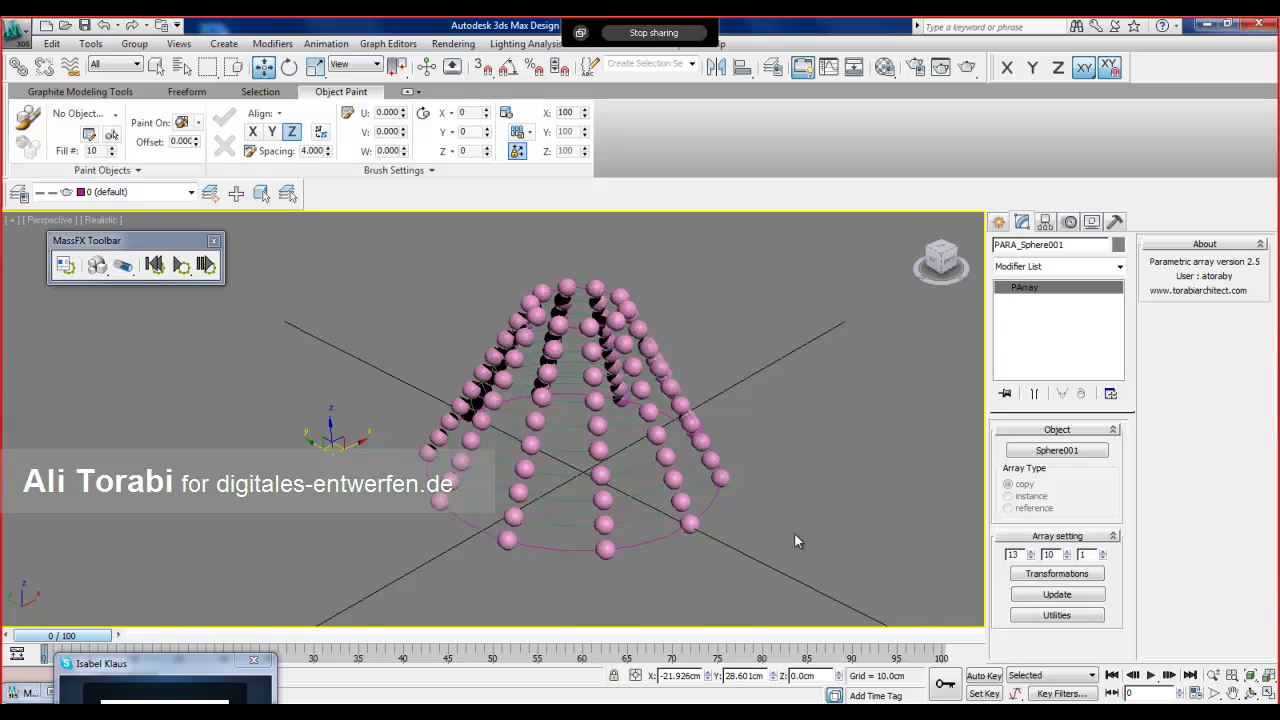
{"action": "middle_click_drag", "start_coordinate": [794, 541], "coordinate": [900, 490], "text": "alt"}
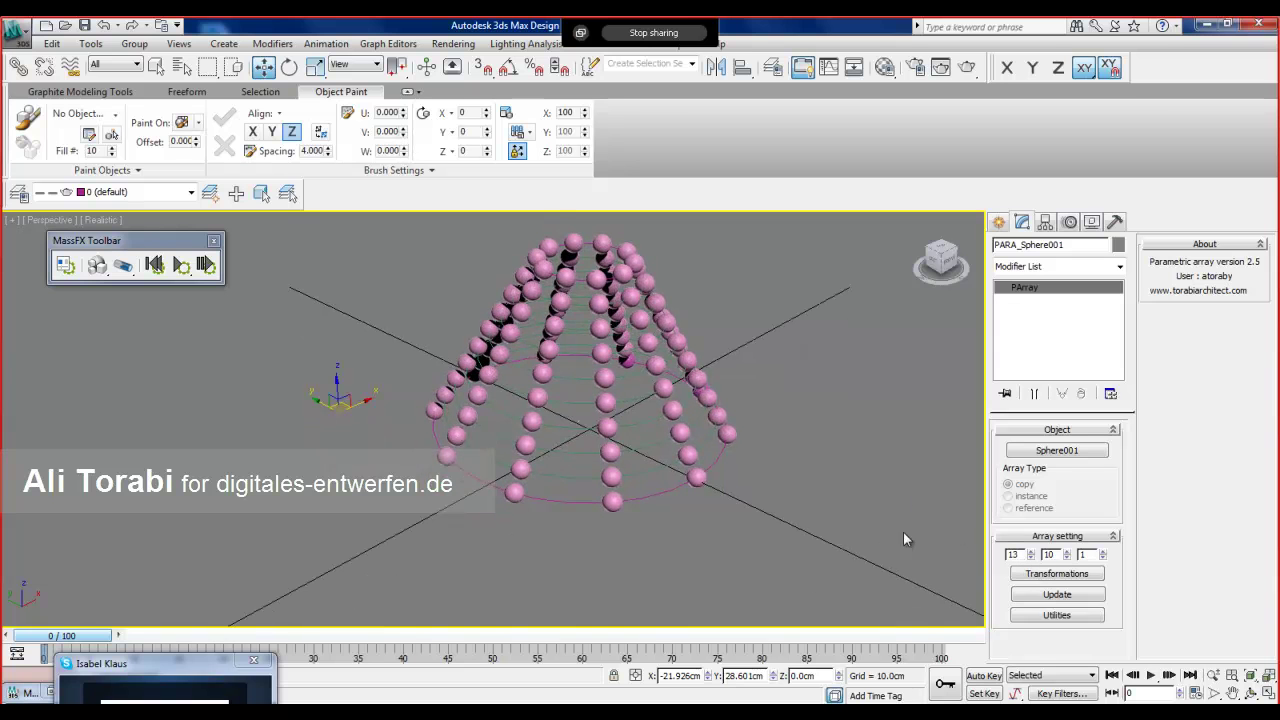
{"action": "middle_click_drag", "start_coordinate": [905, 540], "coordinate": [925, 548], "text": "alt"}
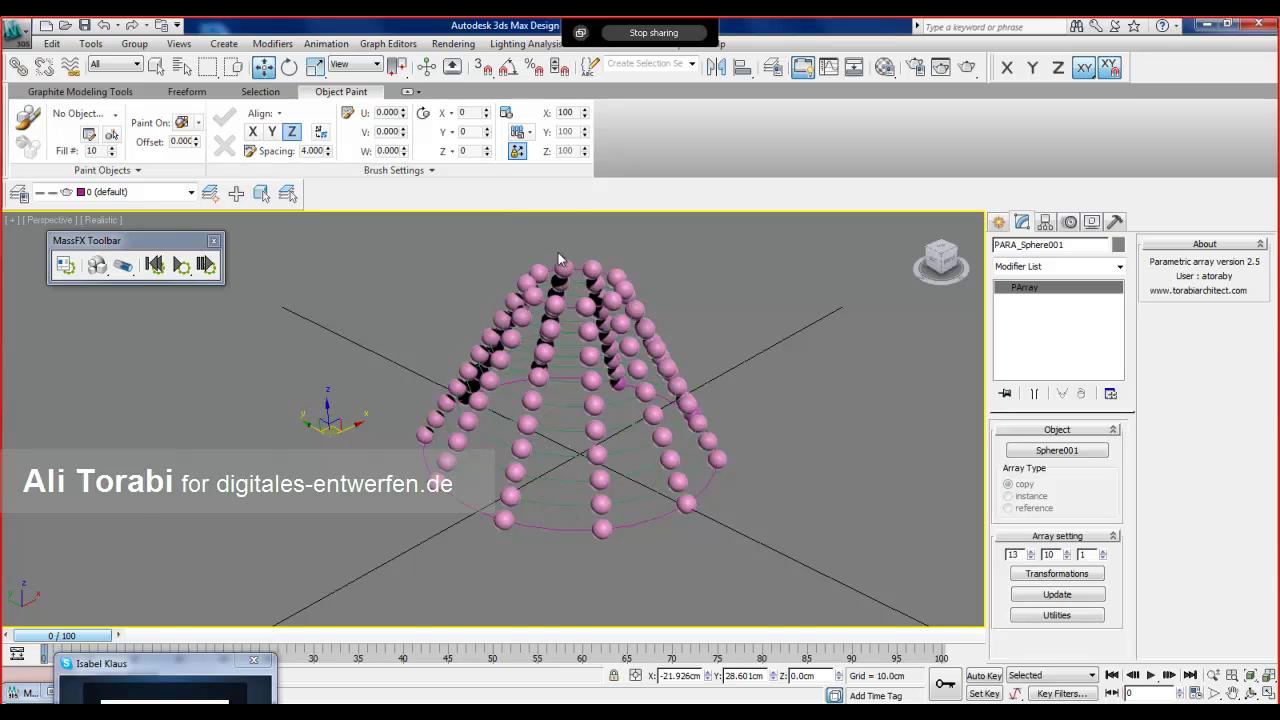
- Increase the sphere array's second-dimension count to 15
{"action": "left_click", "coordinate": [1067, 552]}
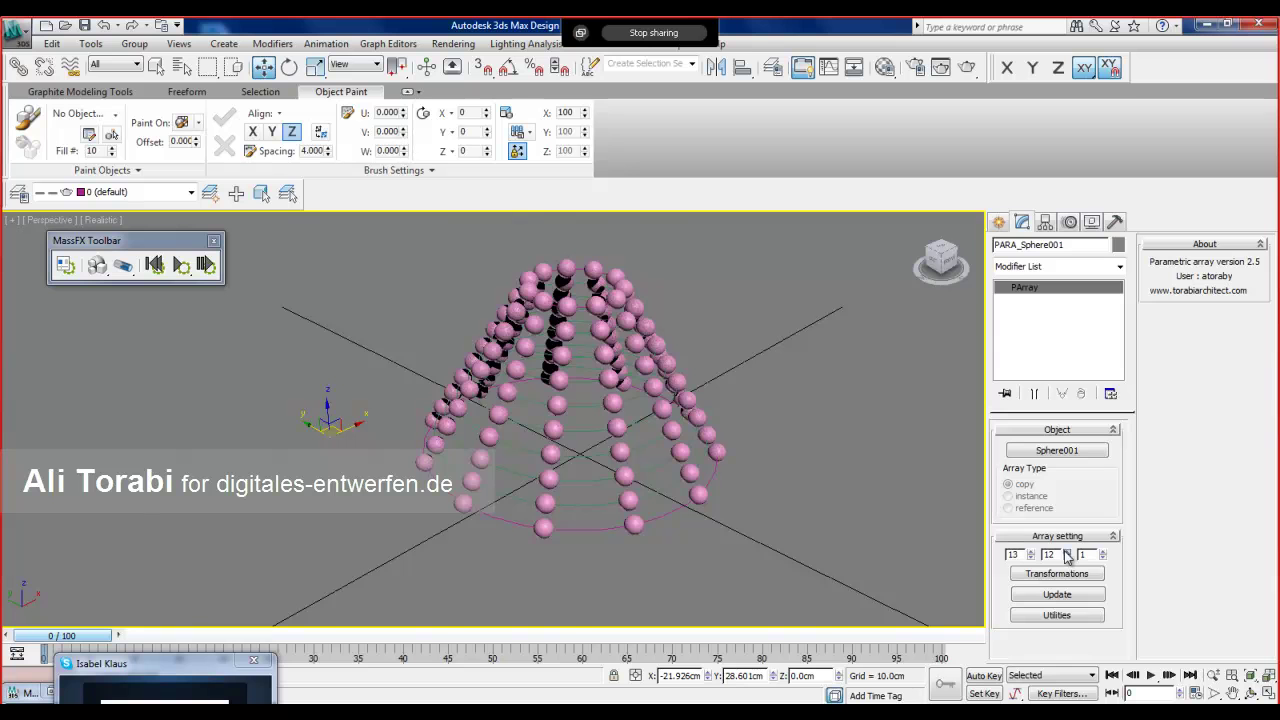
{"action": "left_click", "coordinate": [1067, 552]}
{"action": "left_click", "coordinate": [1067, 552]}
{"action": "left_click", "coordinate": [1067, 552]}
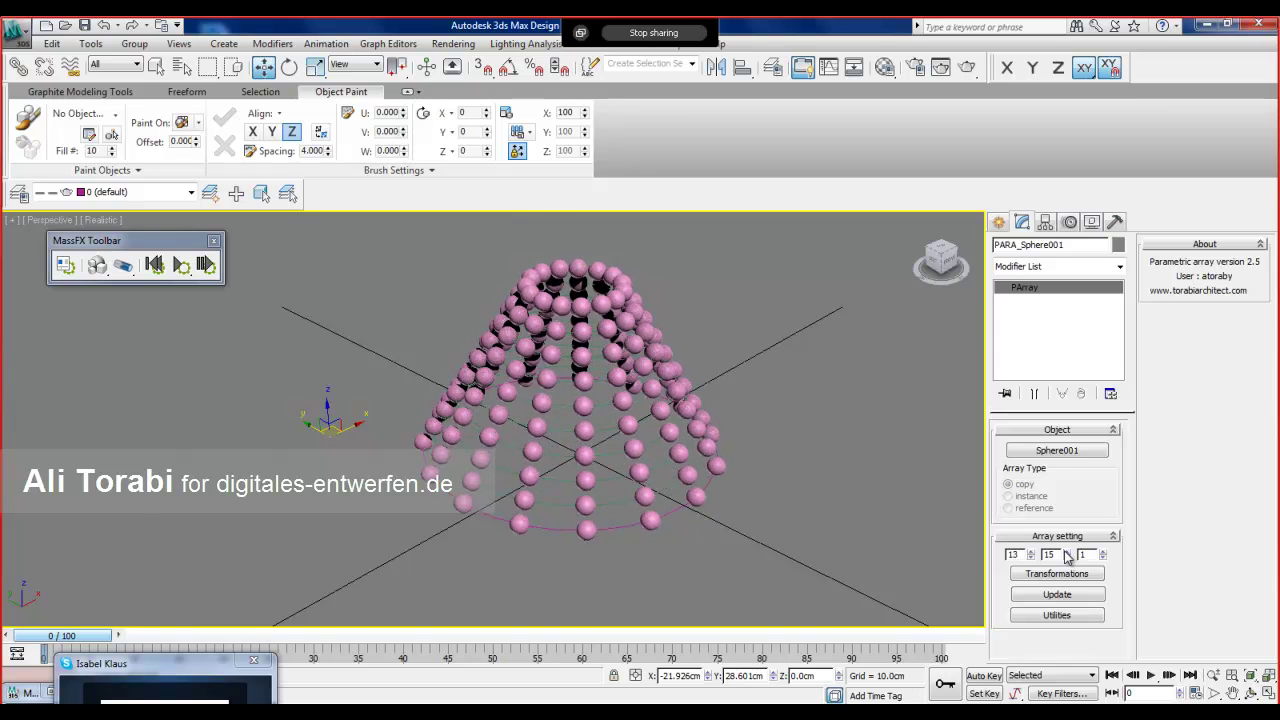
- Reduce the sphere array's first-dimension count to 6
{"action": "left_click", "coordinate": [1031, 558]}
{"action": "left_click", "coordinate": [1031, 558]}
{"action": "left_click", "coordinate": [1031, 558]}
{"action": "left_click", "coordinate": [1031, 558]}
{"action": "left_click", "coordinate": [1031, 558]}
{"action": "left_click", "coordinate": [1031, 558]}
{"action": "left_click", "coordinate": [1031, 558]}
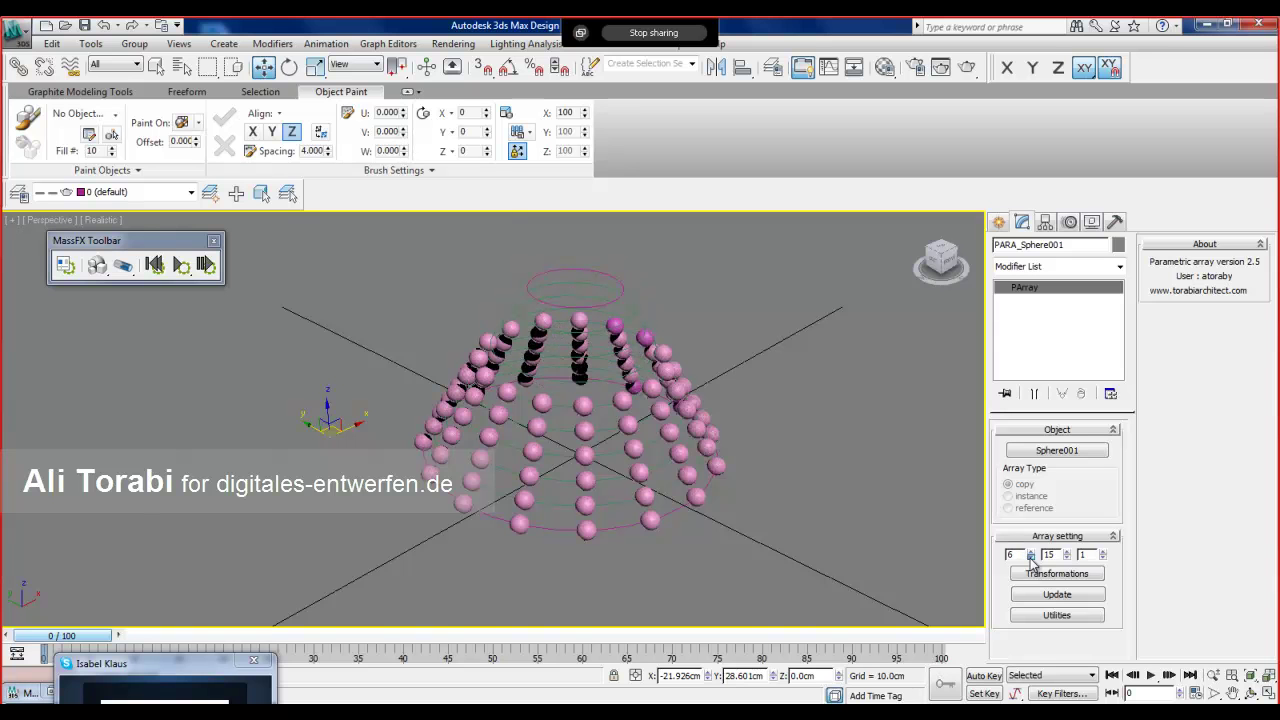
- Raise the sphere array's first-dimension count to 8
{"action": "scroll", "coordinate": [585, 470], "scroll_direction": "up", "scroll_amount": 3}
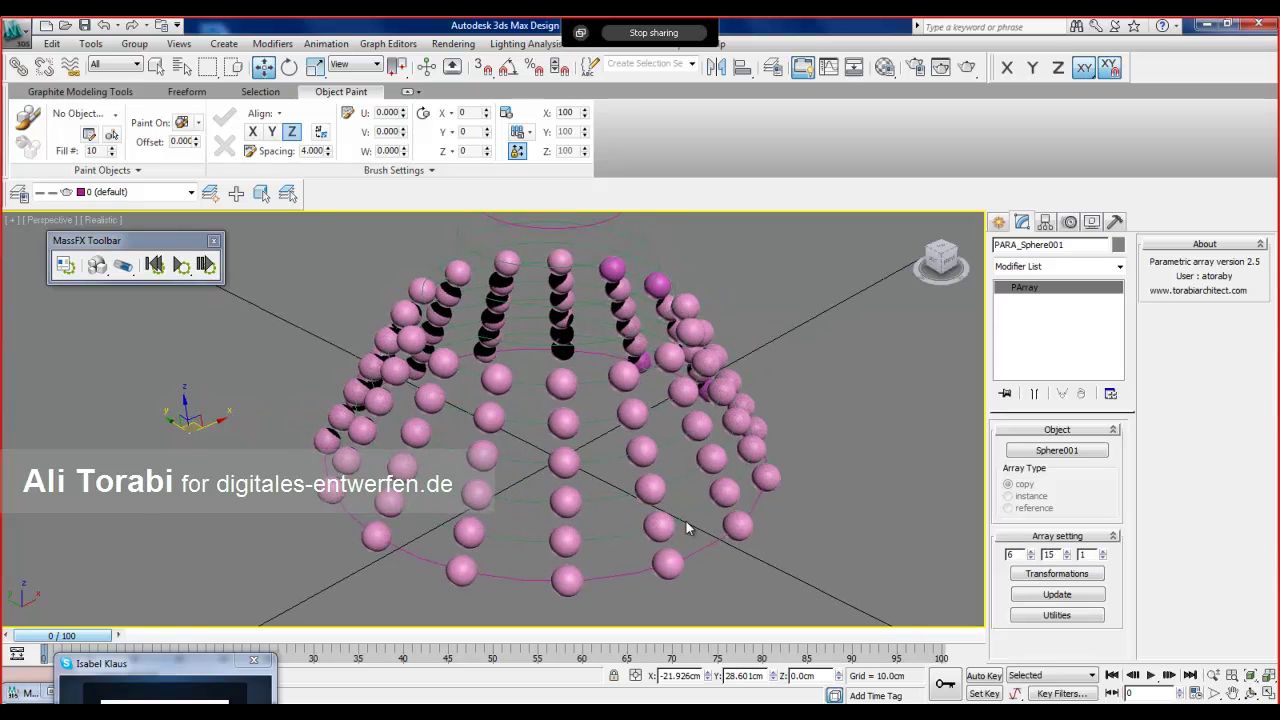
{"action": "left_click", "coordinate": [1031, 551]}
{"action": "left_click", "coordinate": [1031, 551]}
{"action": "scroll", "coordinate": [512, 257], "scroll_direction": "up", "scroll_amount": 1}
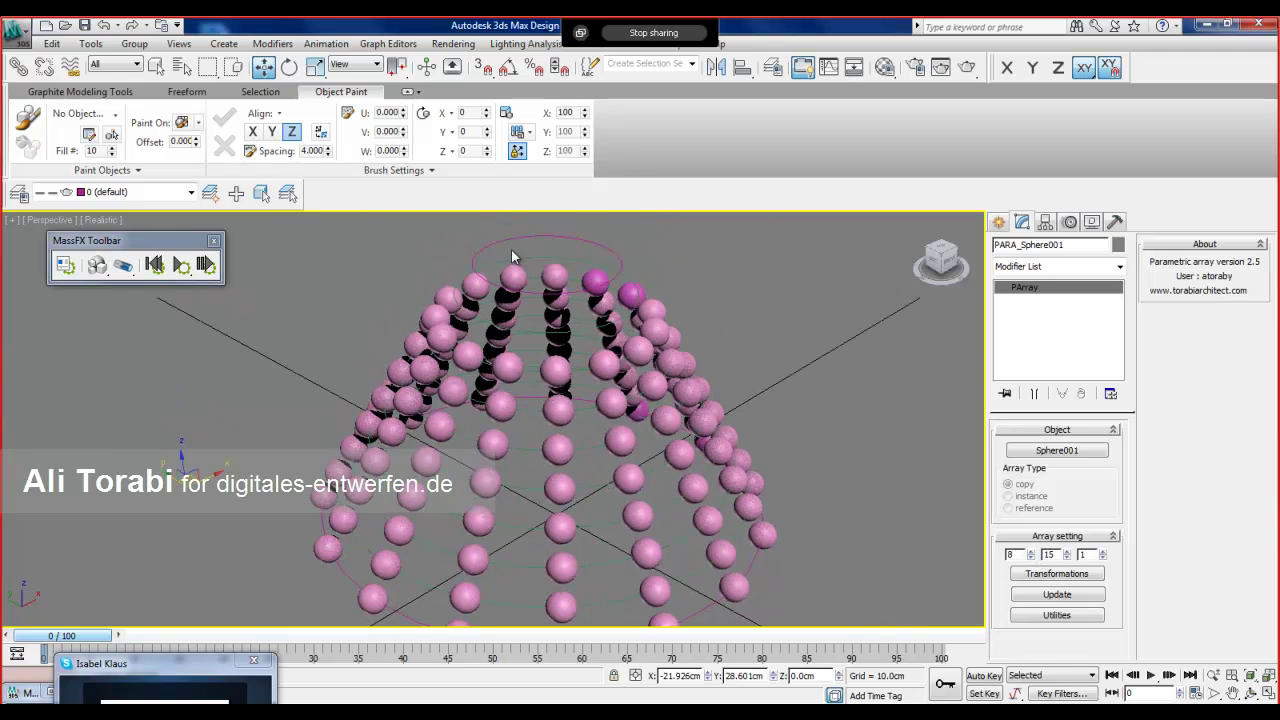